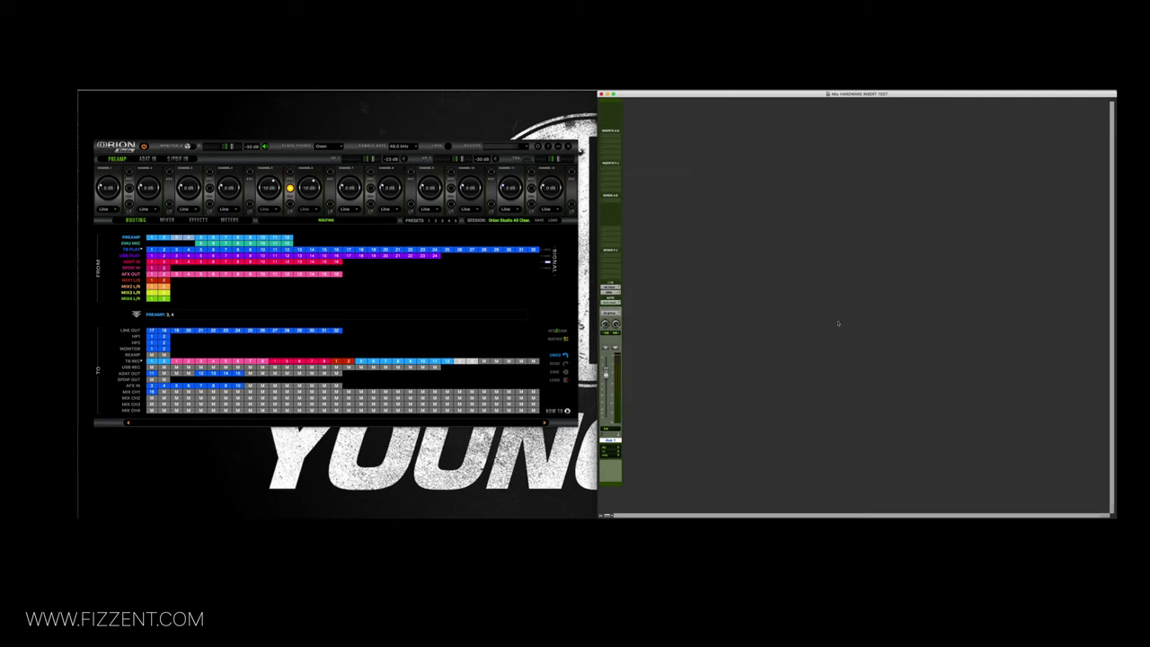
{"action": "left_click", "coordinate": [611, 291]}
{"action": "mouse_move", "coordinate": [614, 294]}
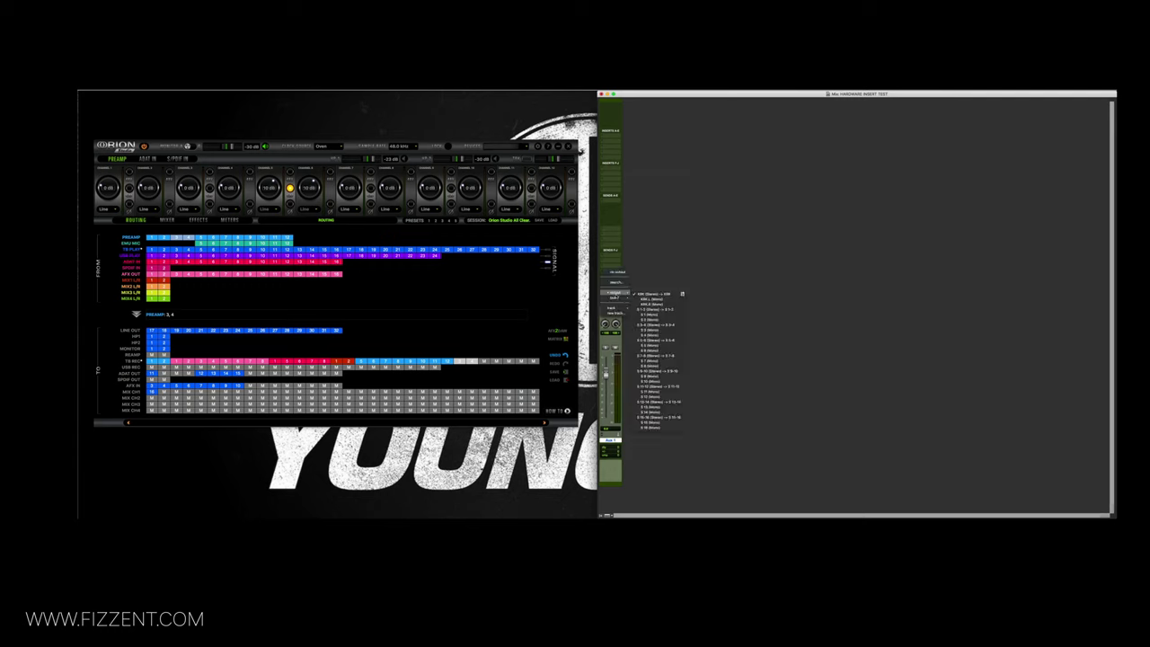
{"action": "left_click", "coordinate": [646, 239]}
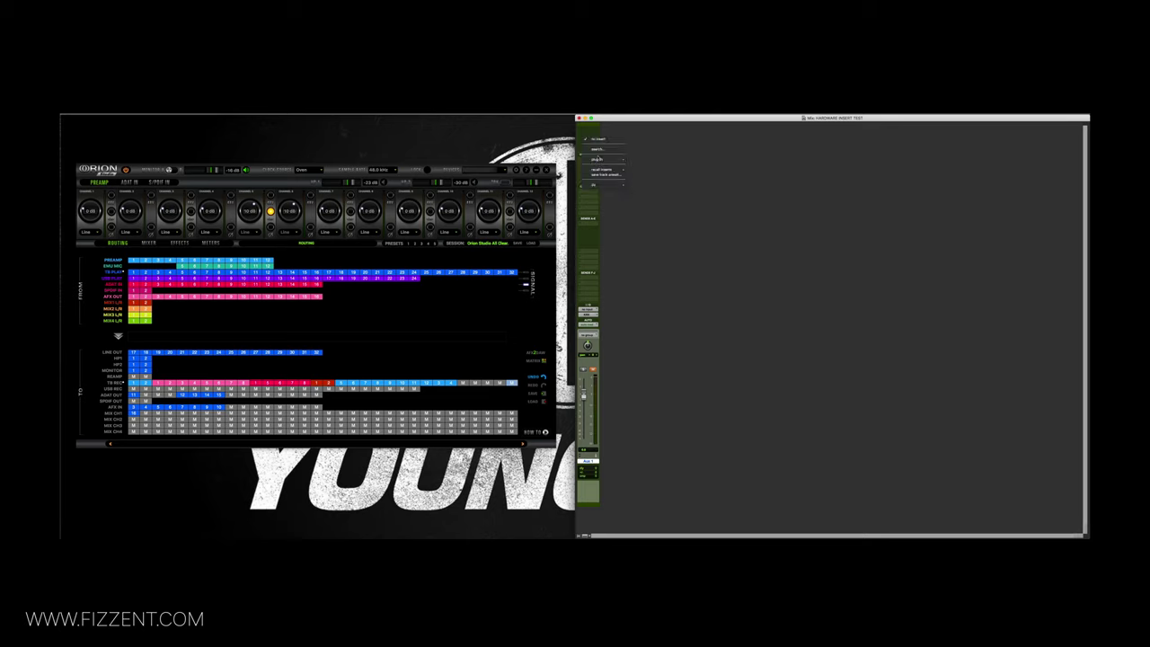
Step: Insert a Signal Generator and the AFX 1 hardware insert on Aux 1, and check the AFX IN meters in the Orion panel
{"action": "left_click", "coordinate": [597, 156]}
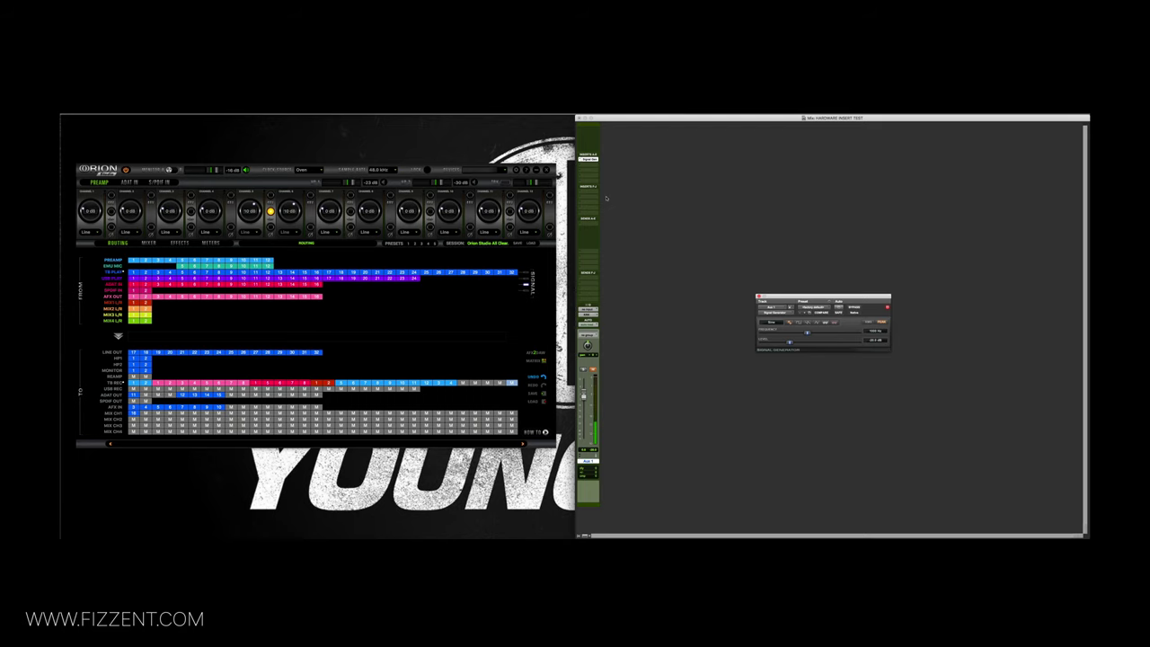
{"action": "left_click", "coordinate": [591, 167]}
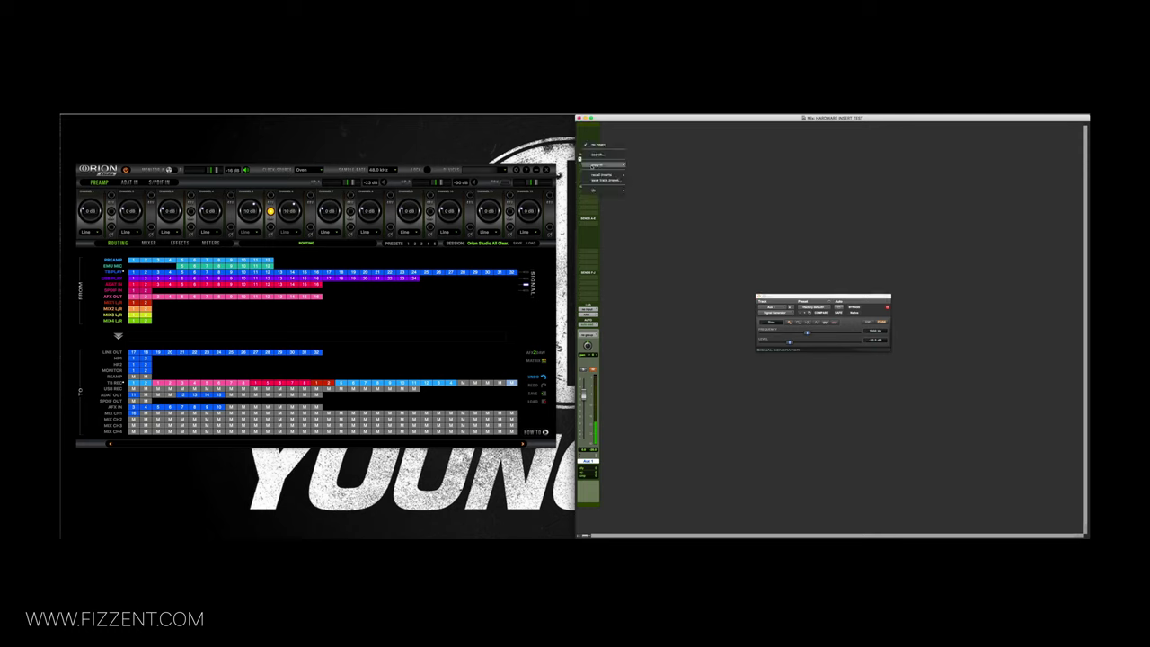
{"action": "left_click", "coordinate": [616, 213]}
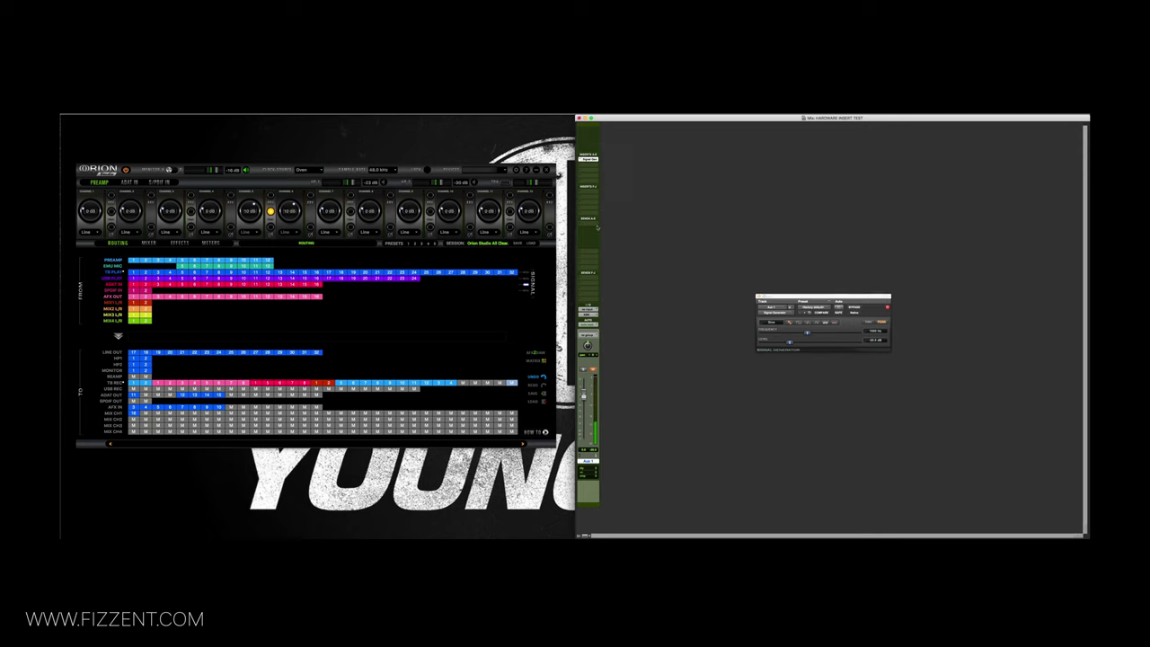
{"action": "left_click", "coordinate": [590, 167]}
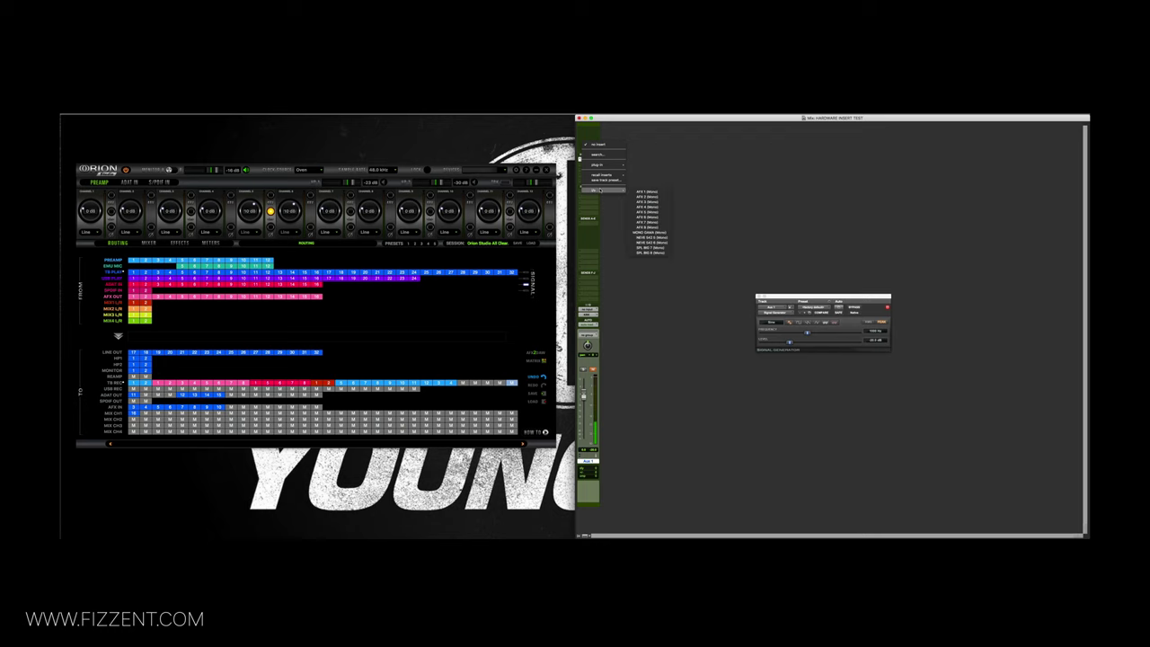
{"action": "left_click", "coordinate": [636, 191]}
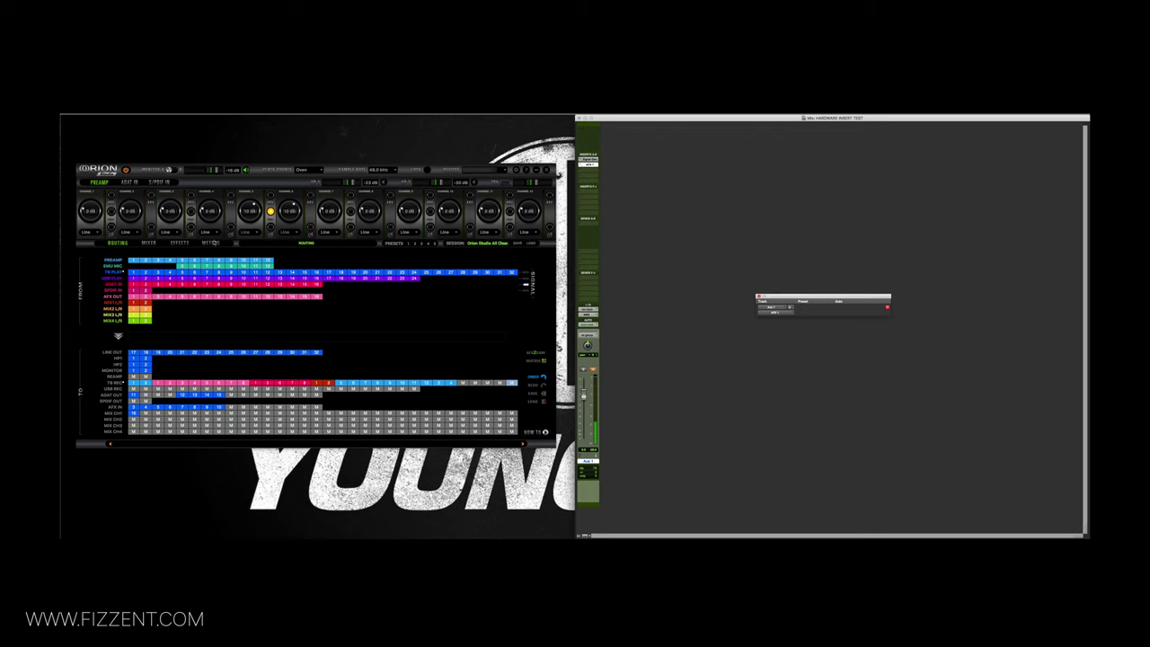
{"action": "left_click", "coordinate": [213, 243]}
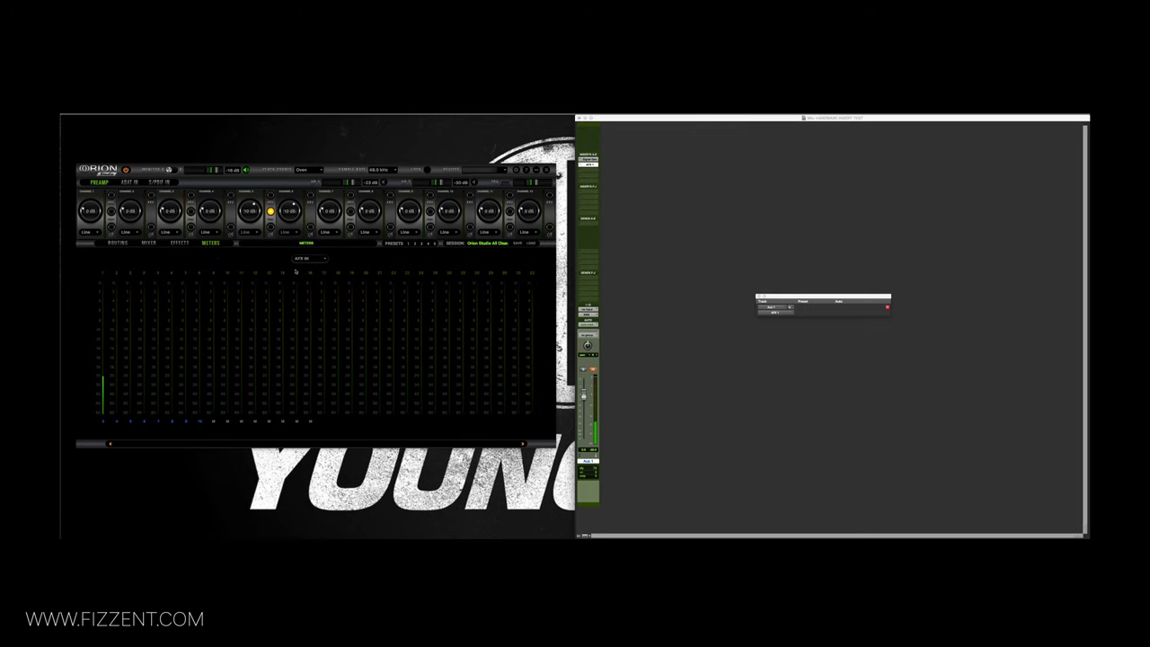
Step: Add a ClearQ effect to the TB PLAY 3 channel in the Orion panel and delete all its effects again
{"action": "left_click", "coordinate": [177, 244]}
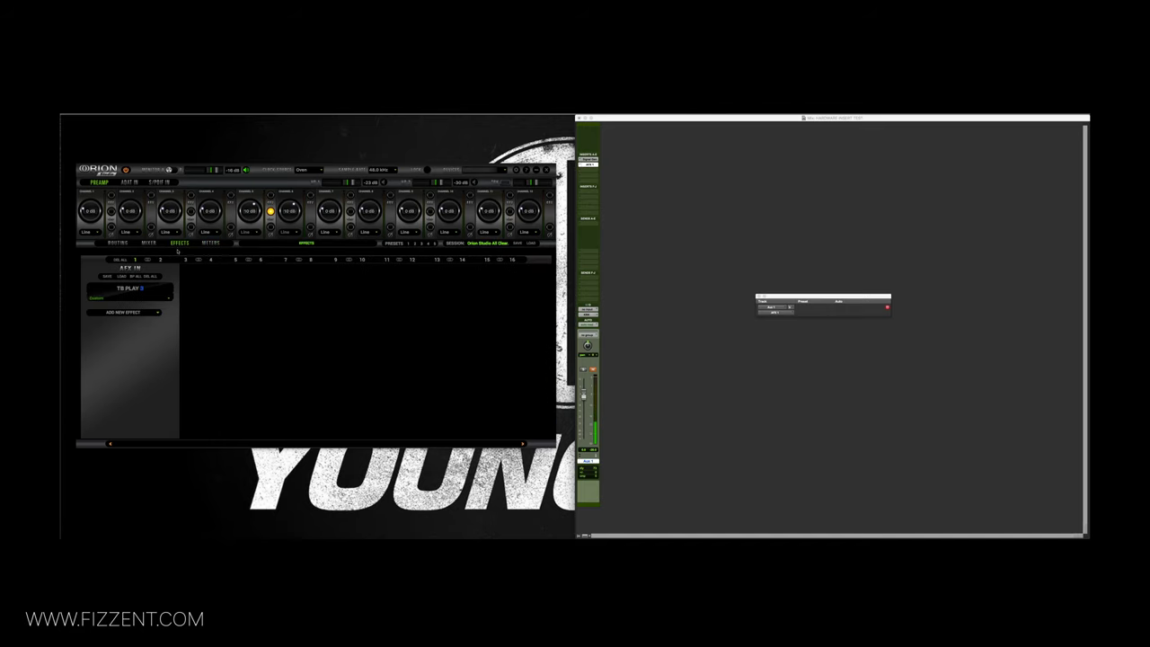
{"action": "left_click", "coordinate": [153, 311]}
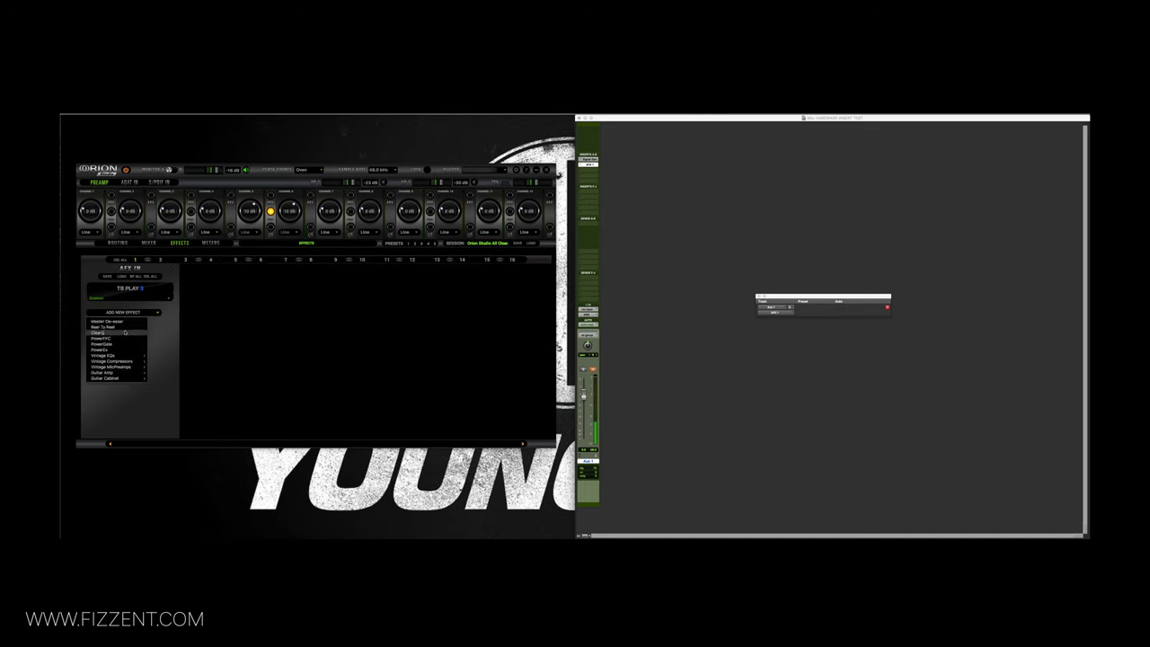
{"action": "left_click", "coordinate": [115, 330]}
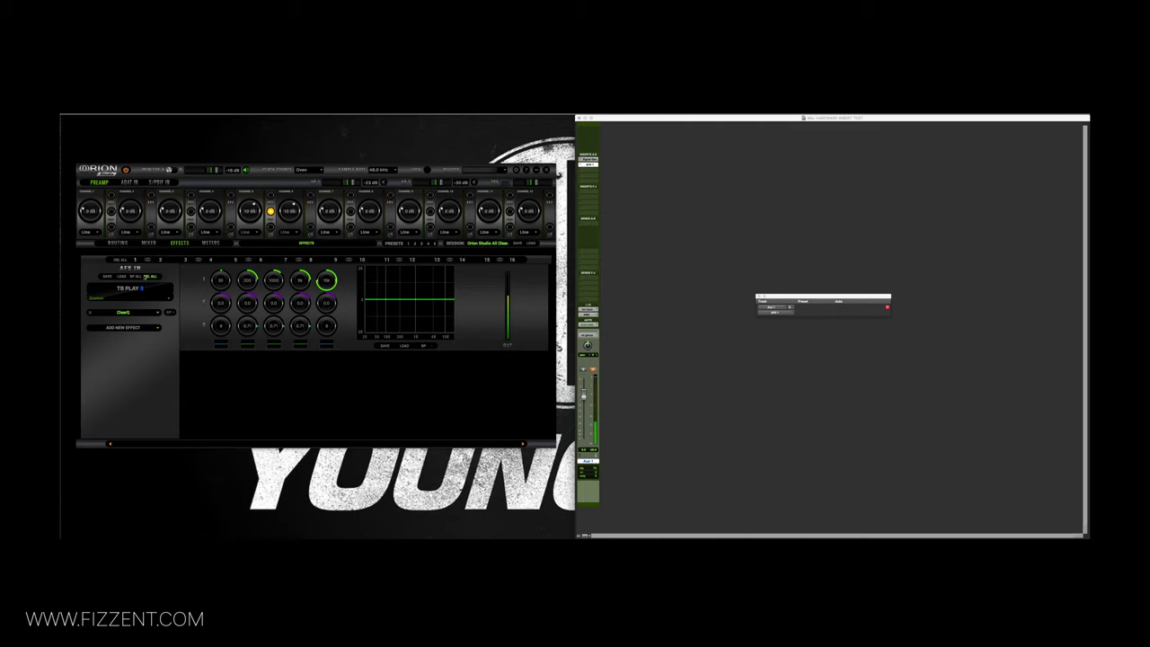
{"action": "left_click", "coordinate": [146, 276]}
{"action": "left_click", "coordinate": [689, 260]}
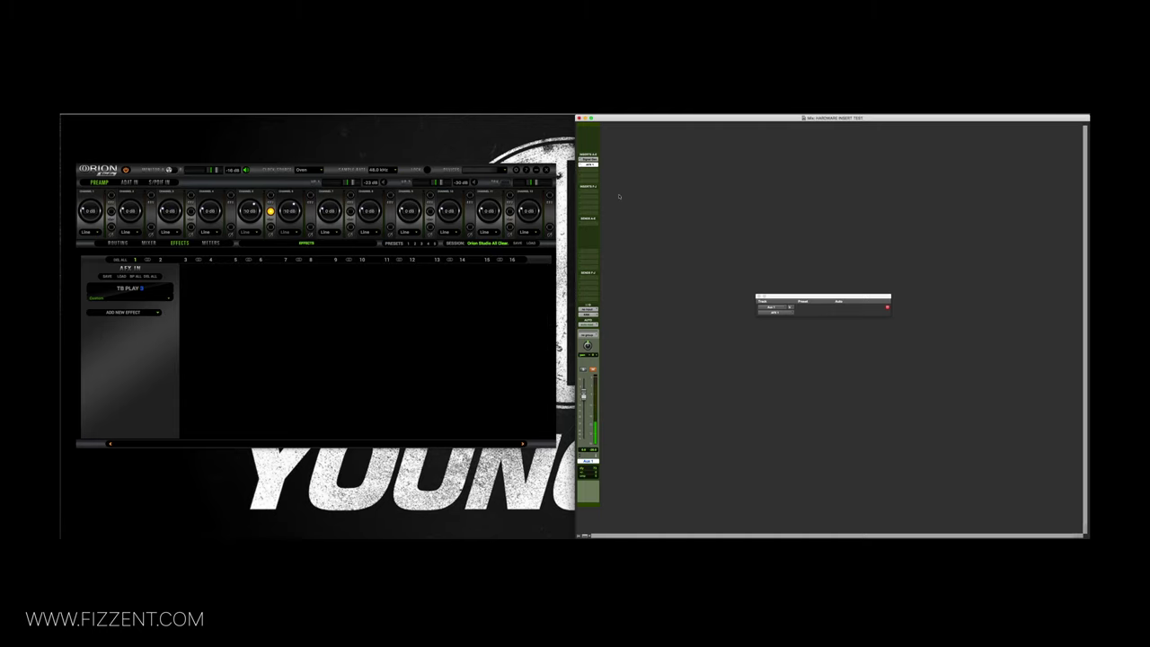
Step: Show the Orion meters and switch Aux 1's hardware insert from AFX 1 to NEVE 542 5 (Mono)
{"action": "left_click", "coordinate": [210, 242]}
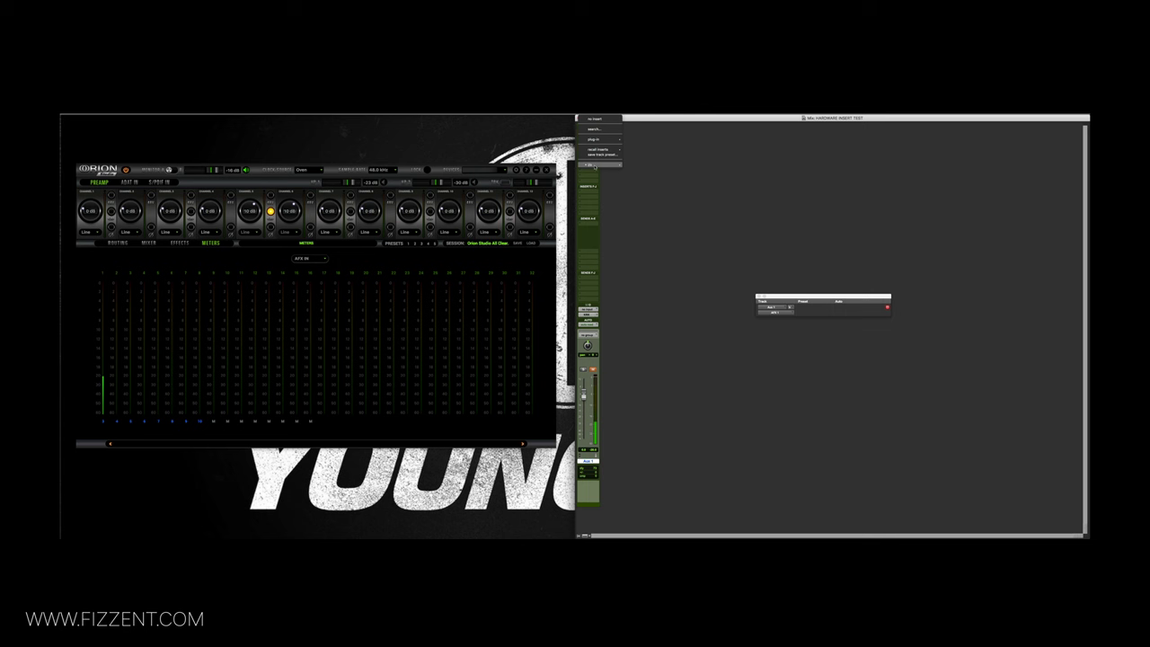
{"action": "mouse_move", "coordinate": [594, 167]}
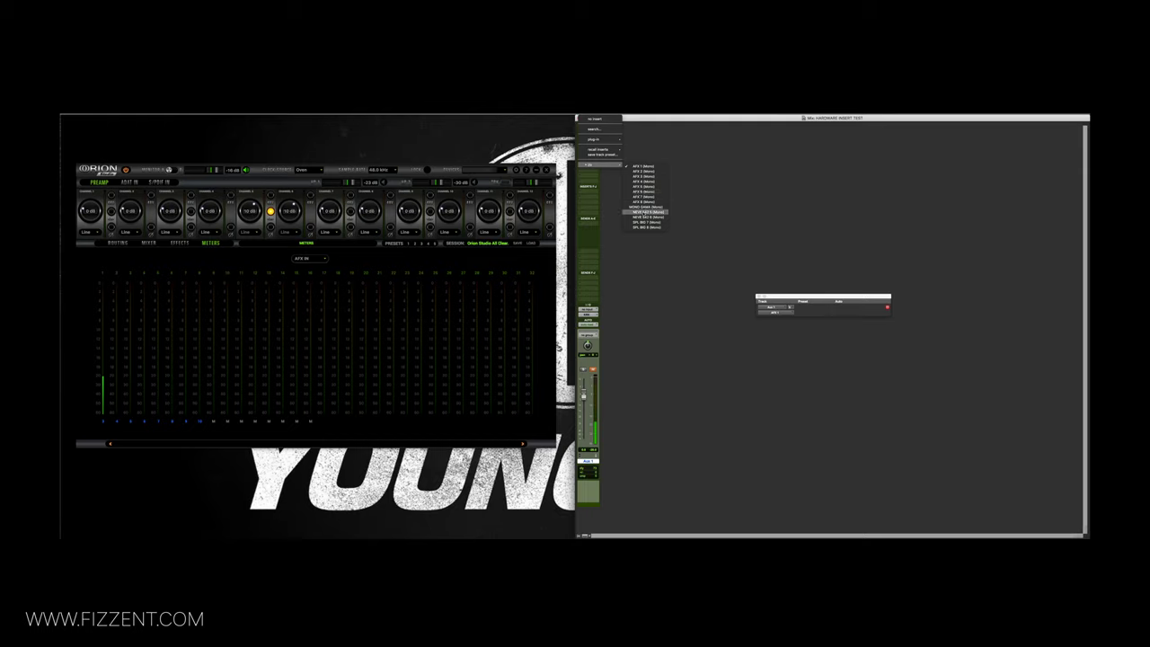
{"action": "left_click", "coordinate": [647, 212]}
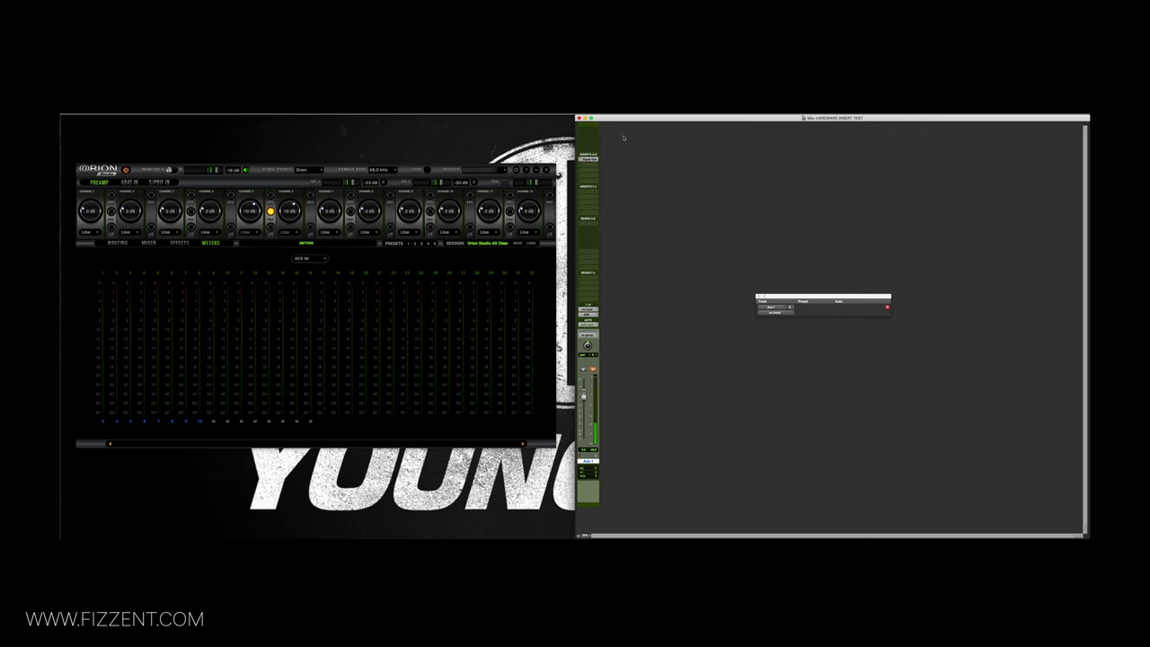
Step: Open the I/O Setup for inserts and assign the NEVE 542 6 mono sub-path to channel 13
{"action": "left_click", "coordinate": [239, 114]}
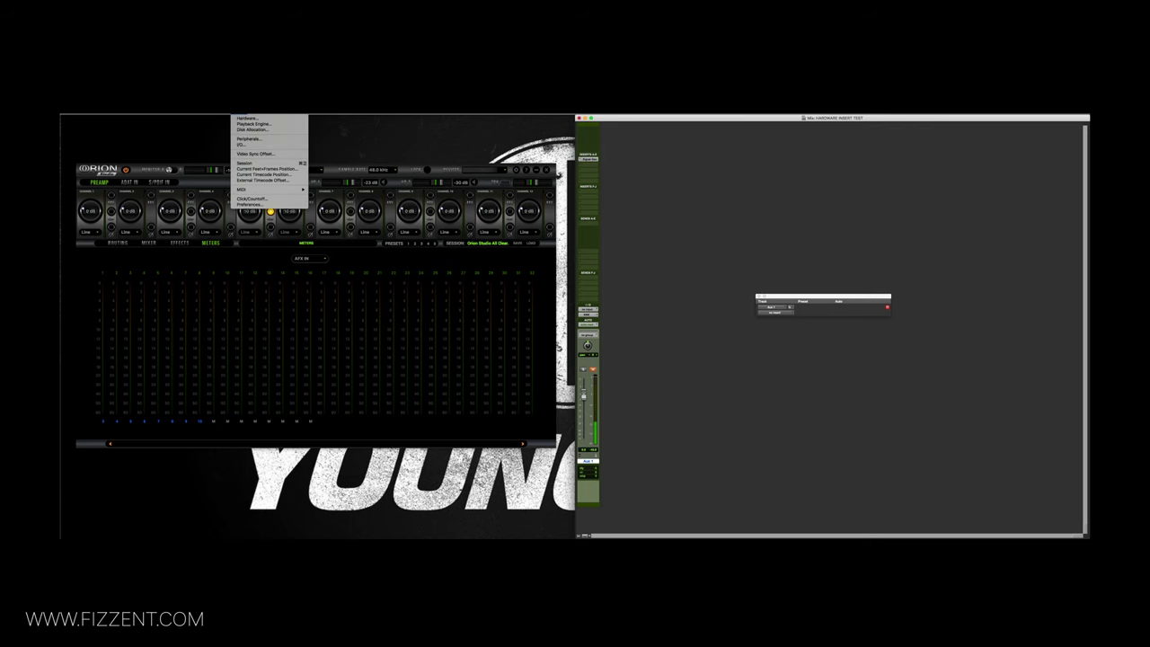
{"action": "left_click", "coordinate": [252, 146]}
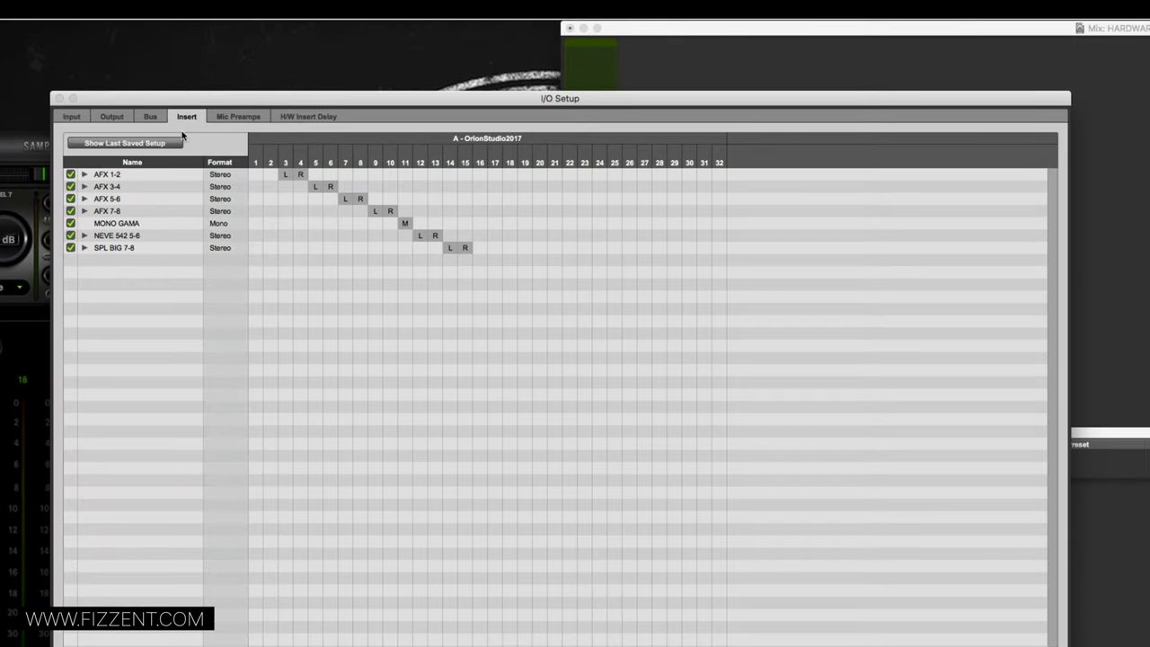
{"action": "left_click", "coordinate": [116, 236]}
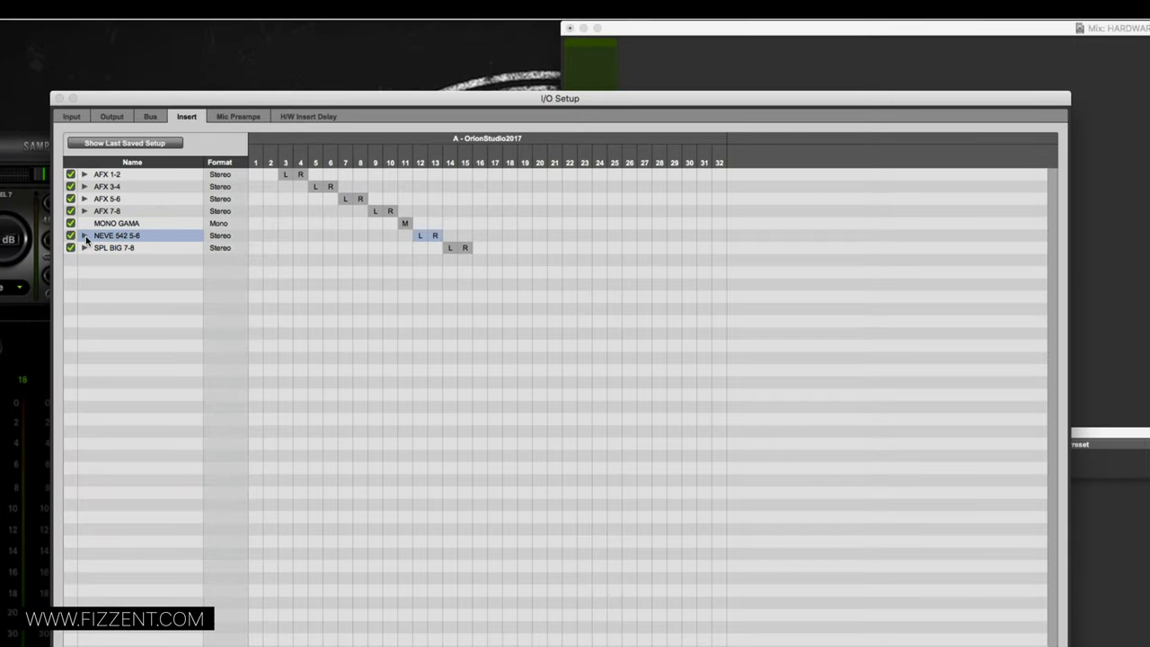
{"action": "left_click", "coordinate": [84, 235]}
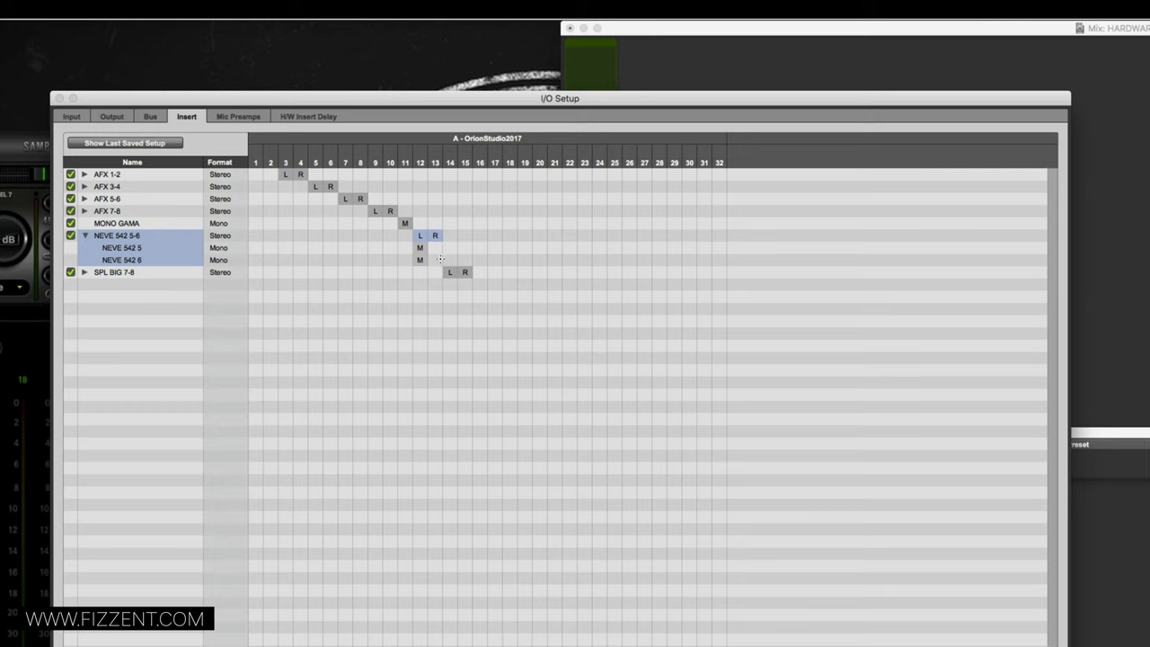
{"action": "left_click_drag", "start_coordinate": [420, 260], "coordinate": [435, 260]}
Step: Assign the SPL BIG 8 mono sub-path to channel 15 and accept the I/O Setup
{"action": "left_click", "coordinate": [84, 272]}
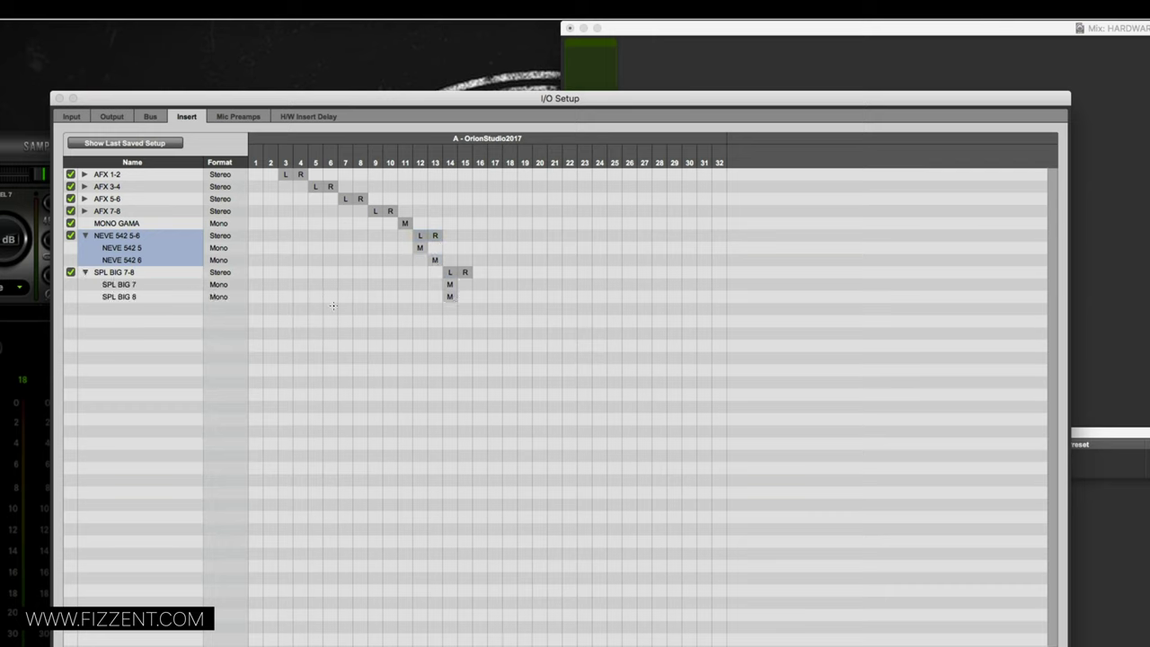
{"action": "left_click_drag", "start_coordinate": [450, 296], "coordinate": [464, 297]}
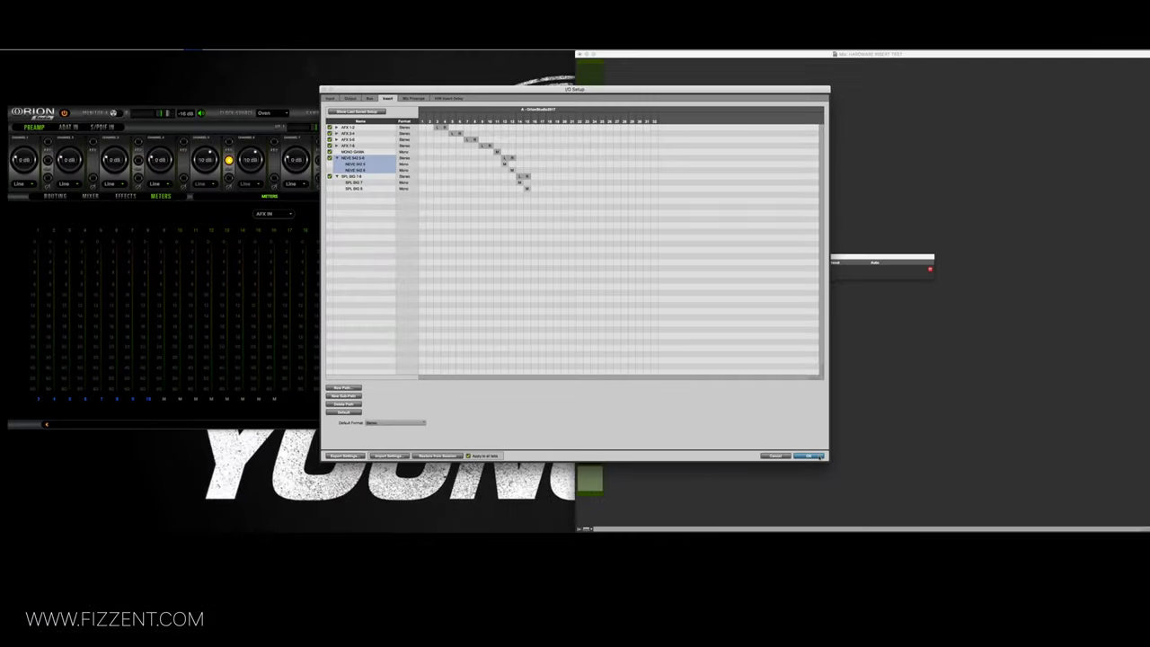
{"action": "left_click", "coordinate": [818, 458]}
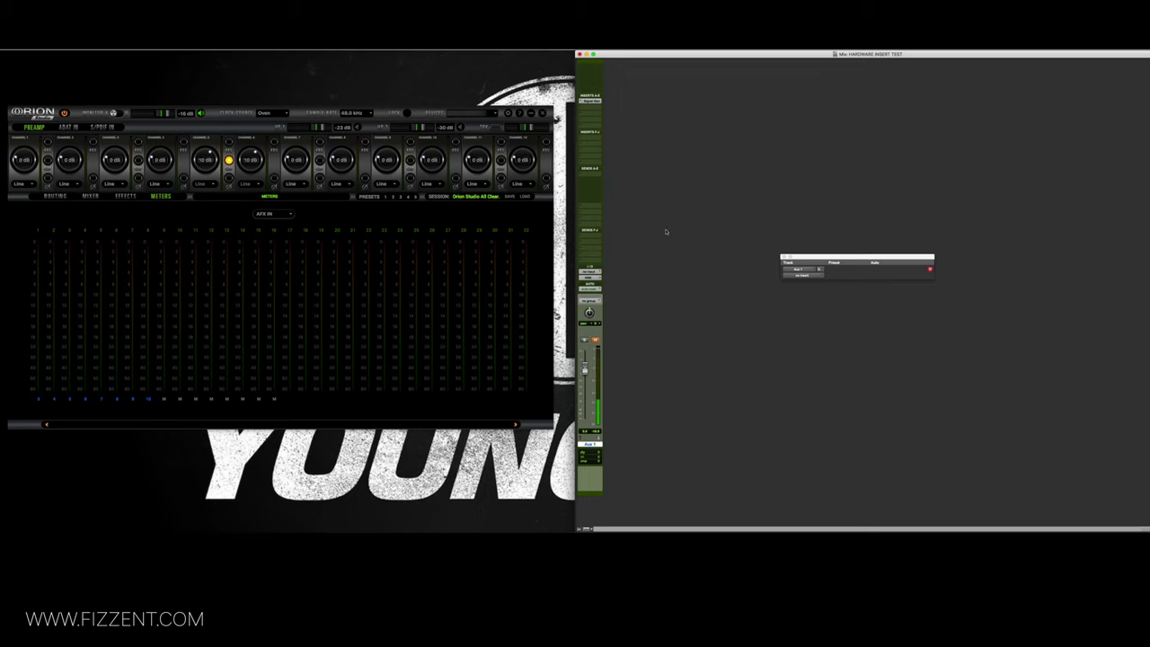
Step: Test the NEVE 542 6 and SPL BIG 8 hardware inserts on Aux 1 and clear the insert slot
{"action": "left_click", "coordinate": [598, 110]}
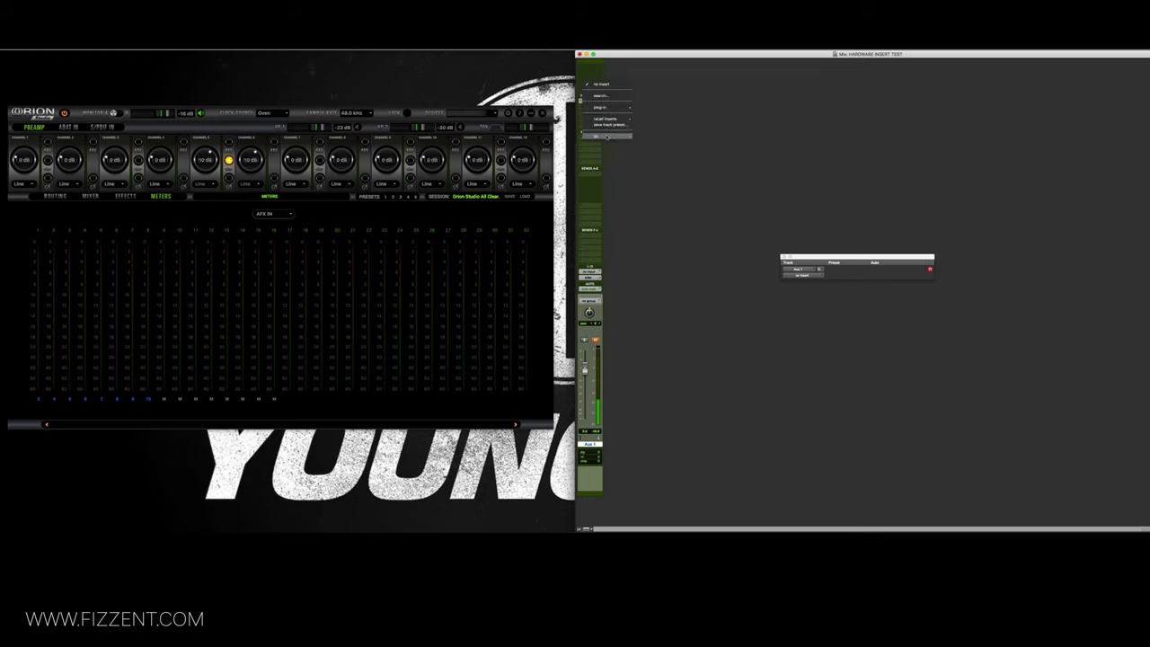
{"action": "mouse_move", "coordinate": [602, 136]}
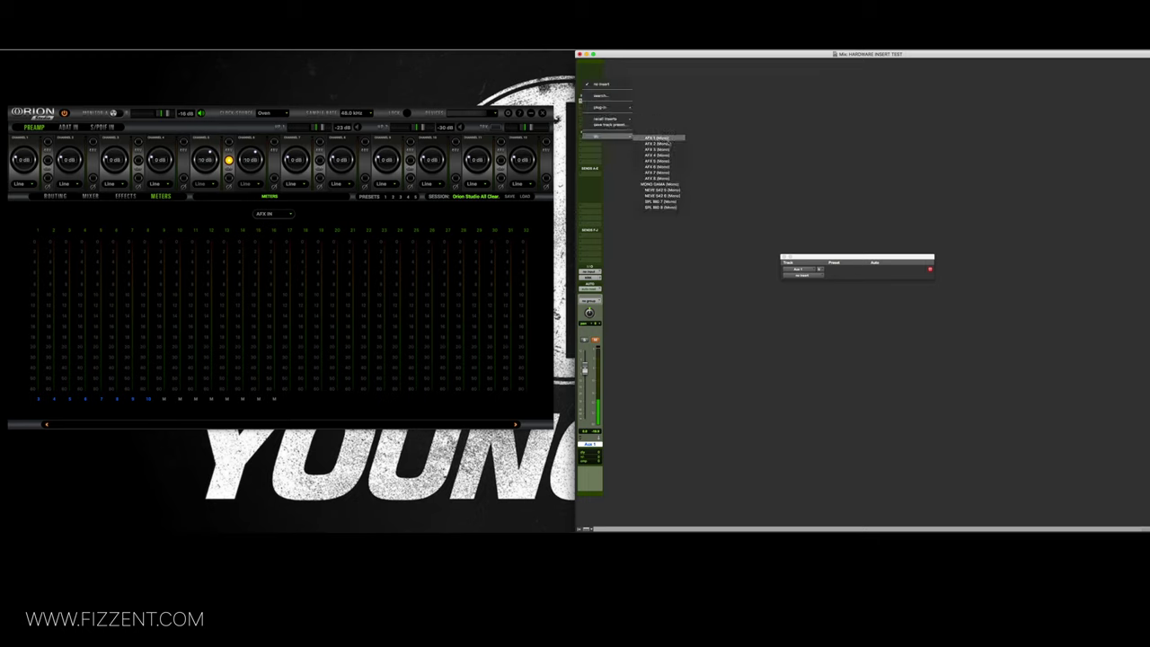
{"action": "left_click", "coordinate": [680, 196]}
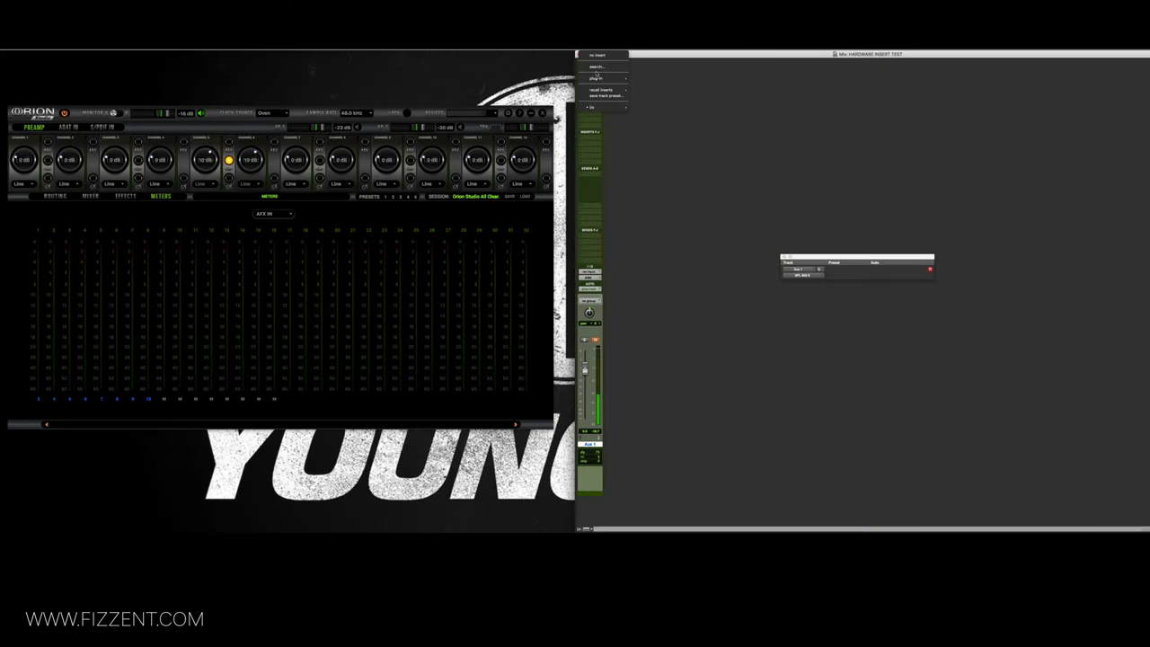
{"action": "left_click", "coordinate": [600, 56]}
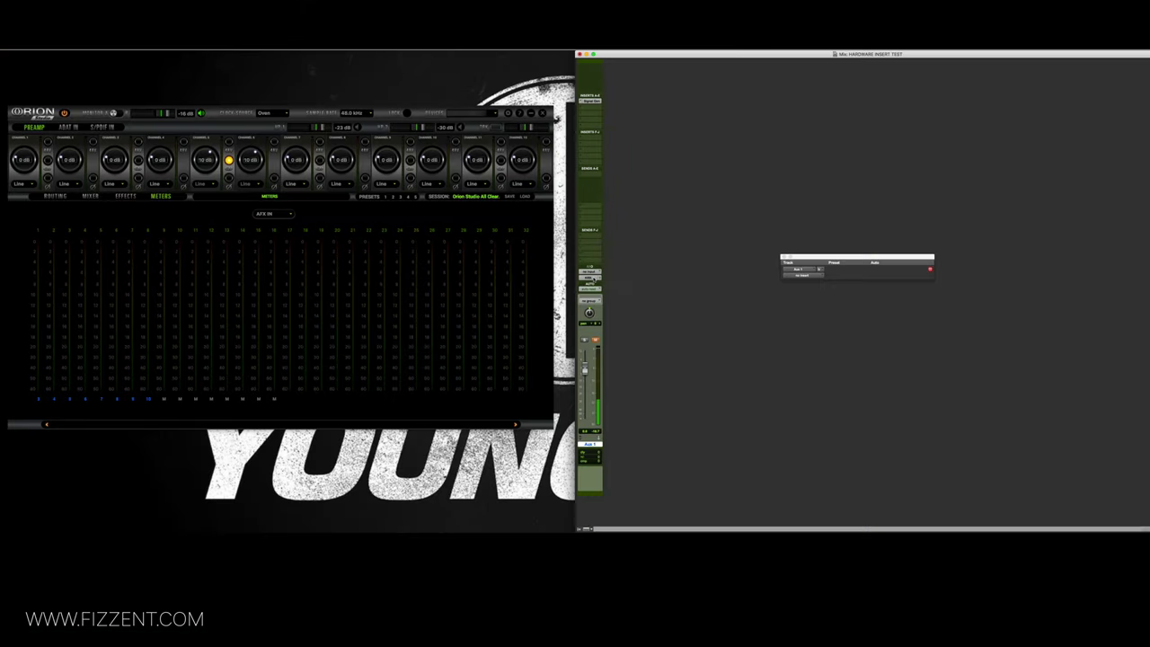
Step: Route the Aux 1 track's output to the mono path S 1
{"action": "left_click", "coordinate": [593, 280]}
{"action": "mouse_move", "coordinate": [594, 279]}
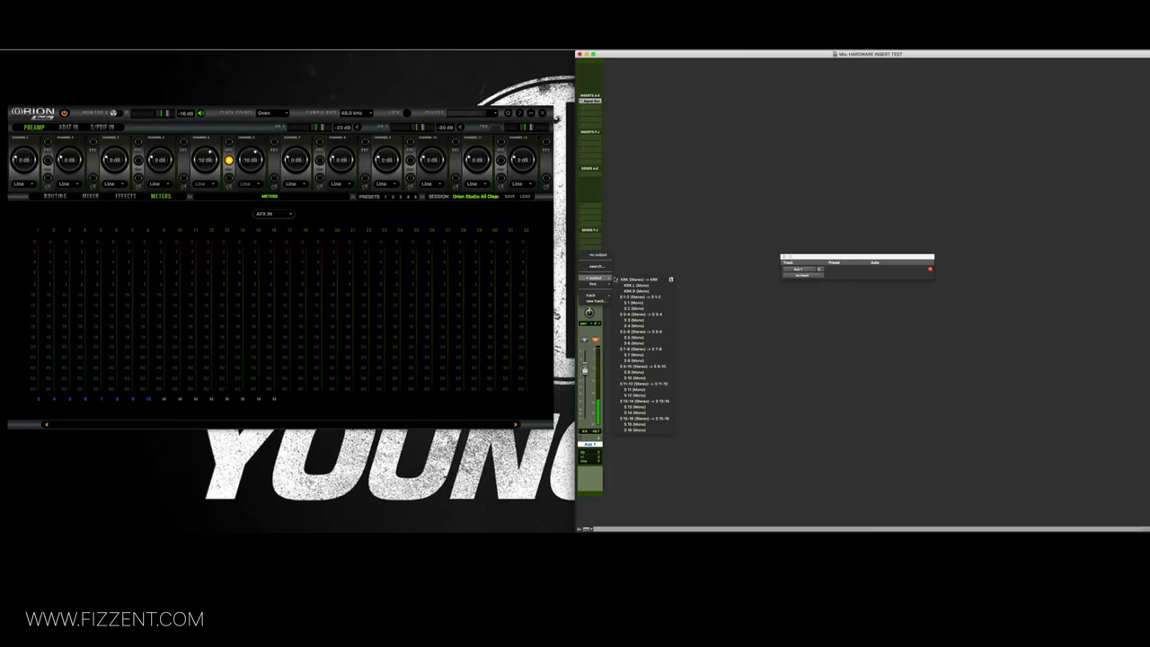
{"action": "left_click", "coordinate": [644, 297]}
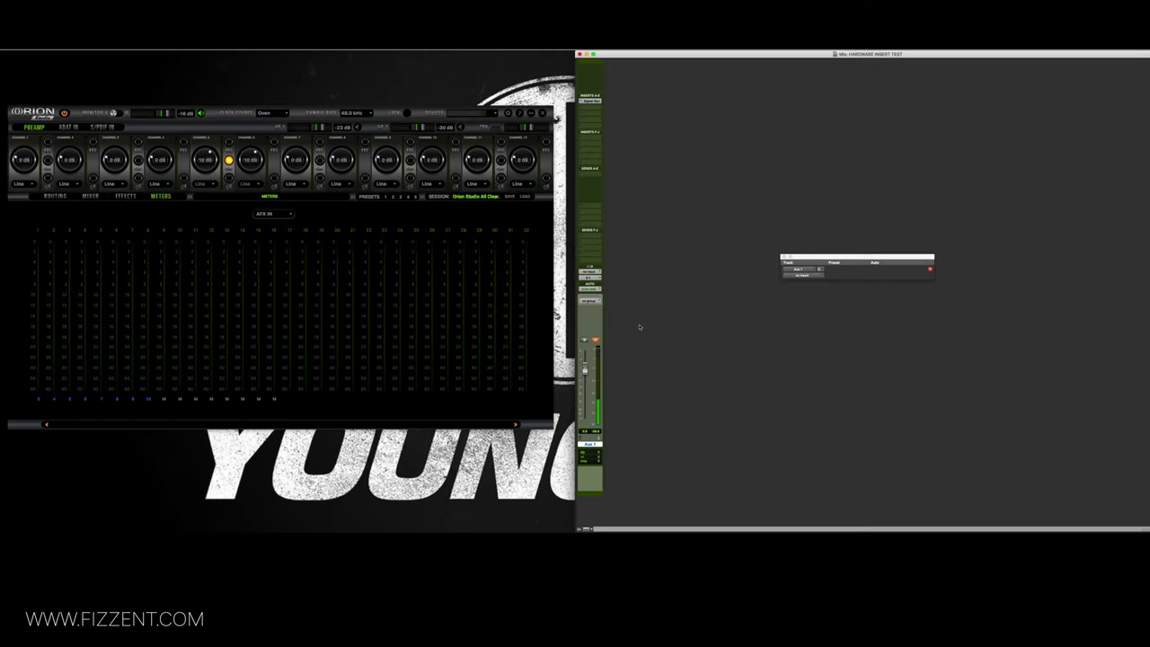
{"action": "mouse_move", "coordinate": [584, 368]}
{"action": "left_mouse_down"}
{"action": "mouse_move", "coordinate": [585, 419]}
{"action": "mouse_move", "coordinate": [585, 369]}
{"action": "left_mouse_up"}
Step: Set the Orion meters to display the LINE OUT channels
{"action": "left_click", "coordinate": [291, 216]}
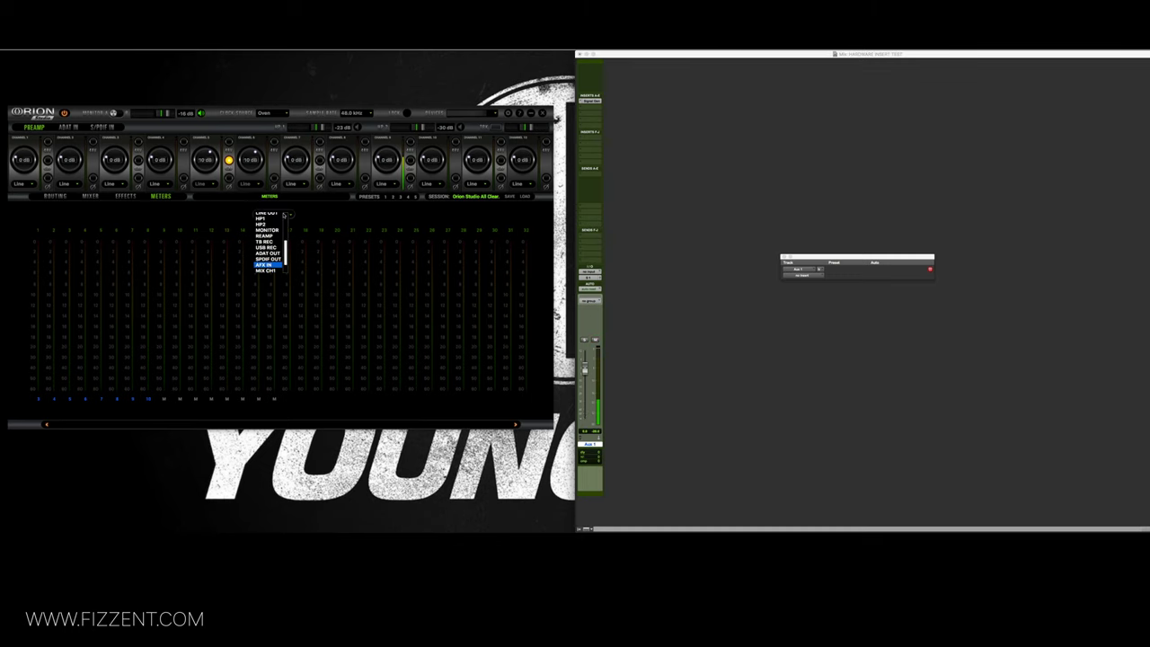
{"action": "key", "text": "Down"}
{"action": "key", "text": "Down"}
{"action": "key", "text": "Down"}
{"action": "key", "text": "Down"}
{"action": "key", "text": "Down"}
{"action": "key", "text": "Down"}
{"action": "key", "text": "Down"}
{"action": "key", "text": "Up"}
{"action": "key", "text": "Up"}
{"action": "key", "text": "Up"}
{"action": "key", "text": "Up"}
{"action": "key", "text": "Up"}
{"action": "key", "text": "Up"}
{"action": "key", "text": "Up"}
{"action": "key", "text": "Up"}
{"action": "key", "text": "Up"}
{"action": "key", "text": "Up"}
{"action": "key", "text": "Up"}
{"action": "key", "text": "Up"}
{"action": "key", "text": "Up"}
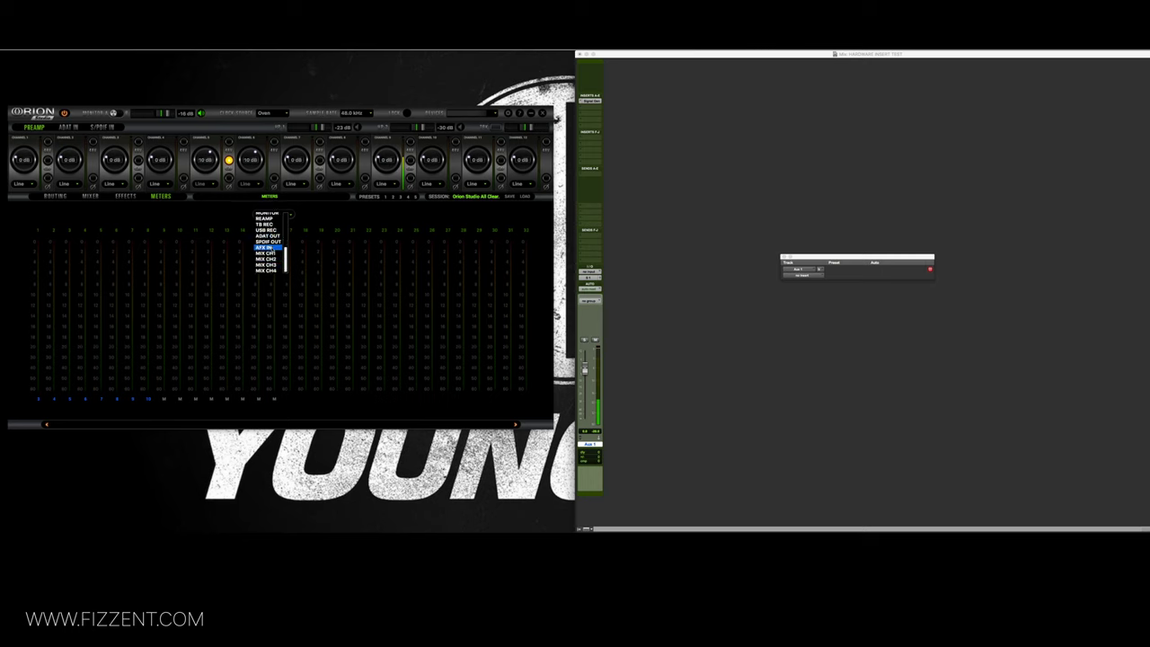
{"action": "key", "text": "Up"}
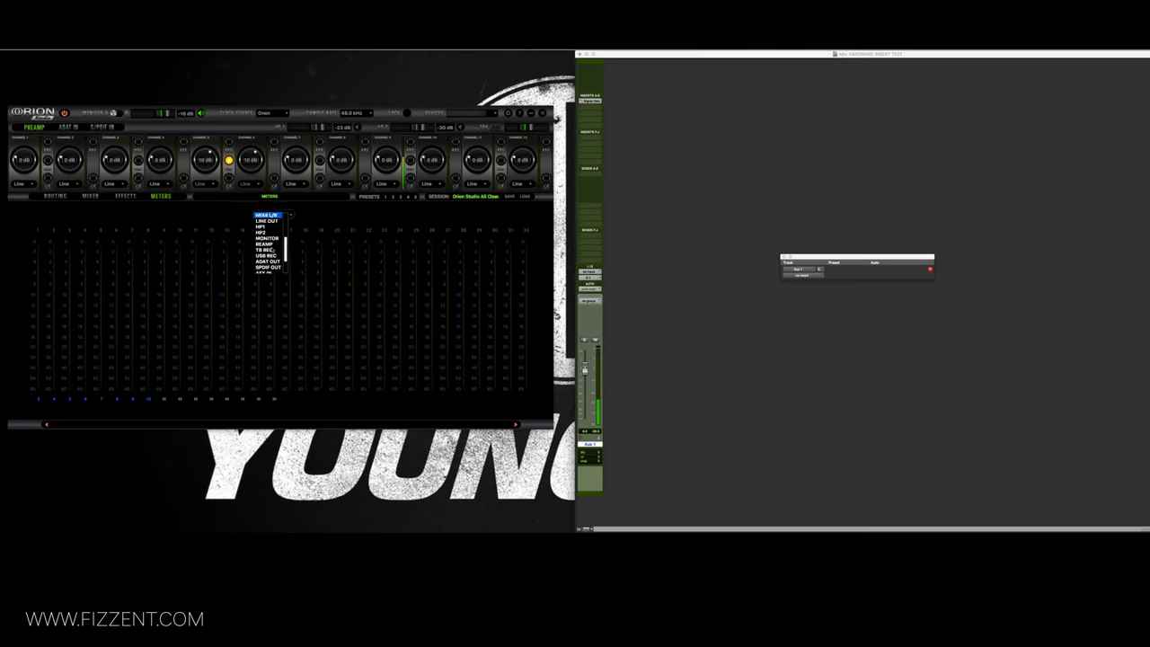
{"action": "key", "text": "Down"}
{"action": "key", "text": "Return"}
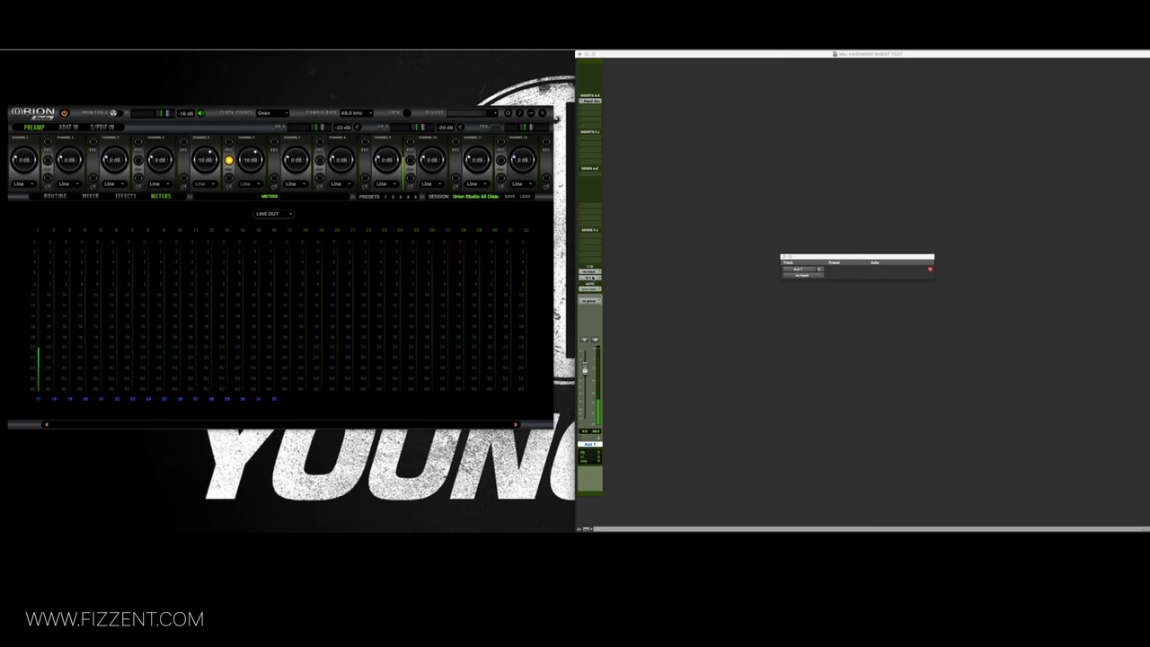
Step: Add the mono outputs S 2 through S 16 to Aux 1's output alongside S 1
{"action": "key", "text": "super+w"}
{"action": "left_click", "coordinate": [592, 278]}
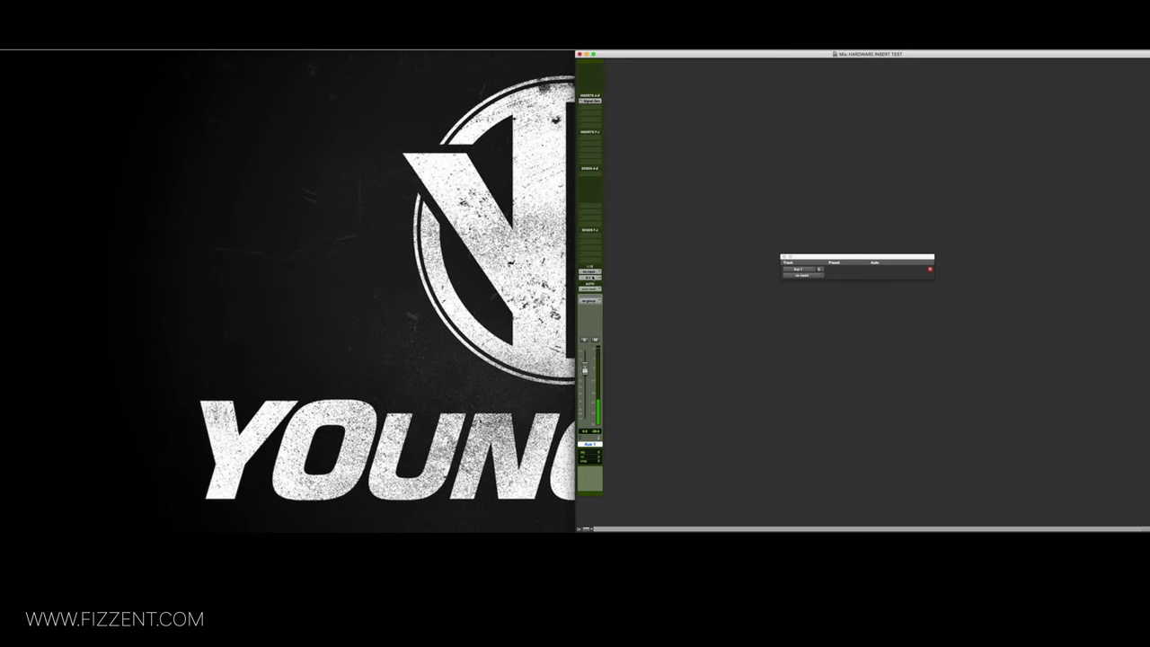
{"action": "left_click", "coordinate": [599, 278]}
{"action": "left_click", "coordinate": [599, 279]}
{"action": "left_click", "coordinate": [600, 280]}
{"action": "left_click", "coordinate": [590, 277]}
{"action": "mouse_move", "coordinate": [594, 278]}
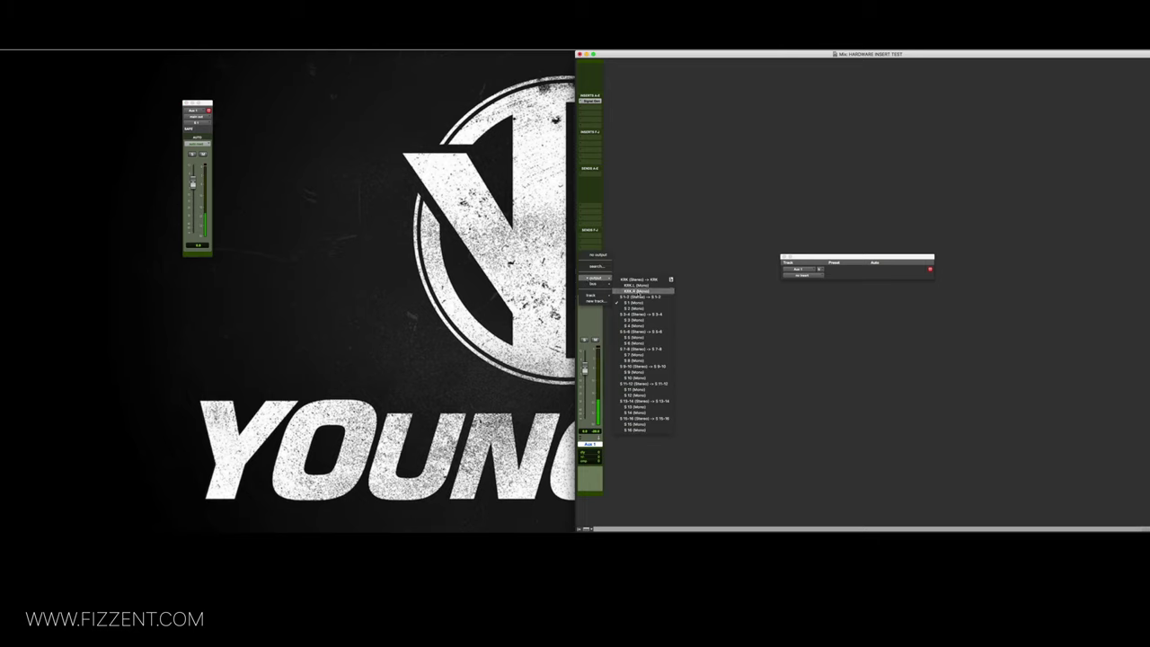
{"action": "left_click", "coordinate": [634, 308], "text": "ctrl"}
{"action": "left_click", "coordinate": [634, 320], "text": "ctrl"}
{"action": "left_click", "coordinate": [634, 325], "text": "ctrl"}
{"action": "left_click", "coordinate": [635, 337], "text": "ctrl"}
{"action": "left_click", "coordinate": [634, 343], "text": "ctrl"}
{"action": "left_click", "coordinate": [635, 355], "text": "ctrl"}
{"action": "left_click", "coordinate": [634, 360], "text": "ctrl"}
{"action": "left_click", "coordinate": [635, 372], "text": "ctrl"}
{"action": "left_click", "coordinate": [634, 377], "text": "ctrl"}
{"action": "left_click", "coordinate": [634, 389], "text": "ctrl"}
{"action": "left_click", "coordinate": [634, 395], "text": "ctrl"}
{"action": "left_click", "coordinate": [634, 406], "text": "ctrl"}
{"action": "left_click", "coordinate": [634, 412], "text": "ctrl"}
{"action": "left_click", "coordinate": [634, 423], "text": "ctrl"}
{"action": "left_click", "coordinate": [634, 429], "text": "ctrl"}
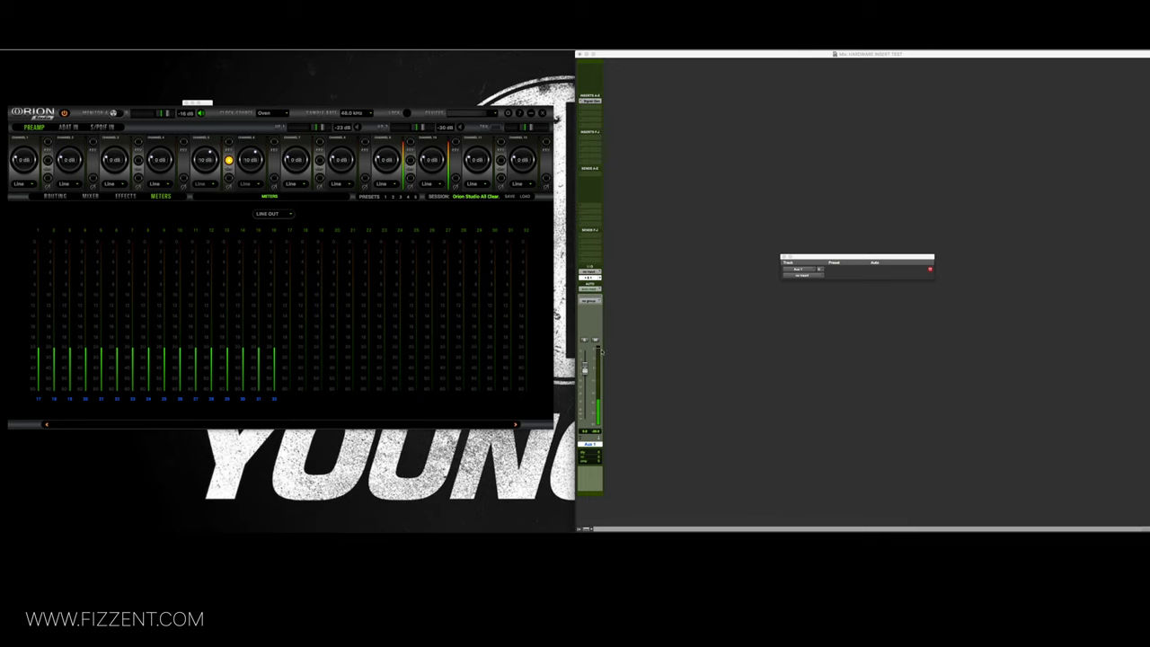
Step: Mute the Aux 1 track and lower its volume fader
{"action": "left_click", "coordinate": [593, 342]}
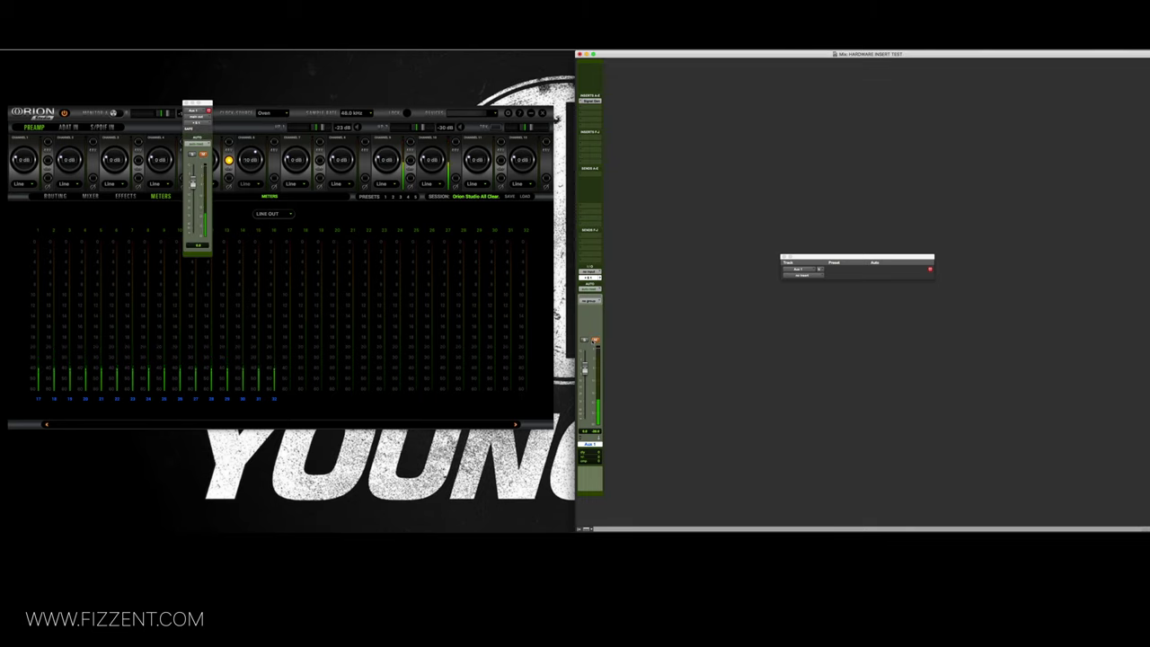
{"action": "left_click_drag", "start_coordinate": [585, 370], "coordinate": [584, 387]}
Step: Create two new stereo Aux Input tracks beside Aux 1
{"action": "key", "text": "shift+super+n"}
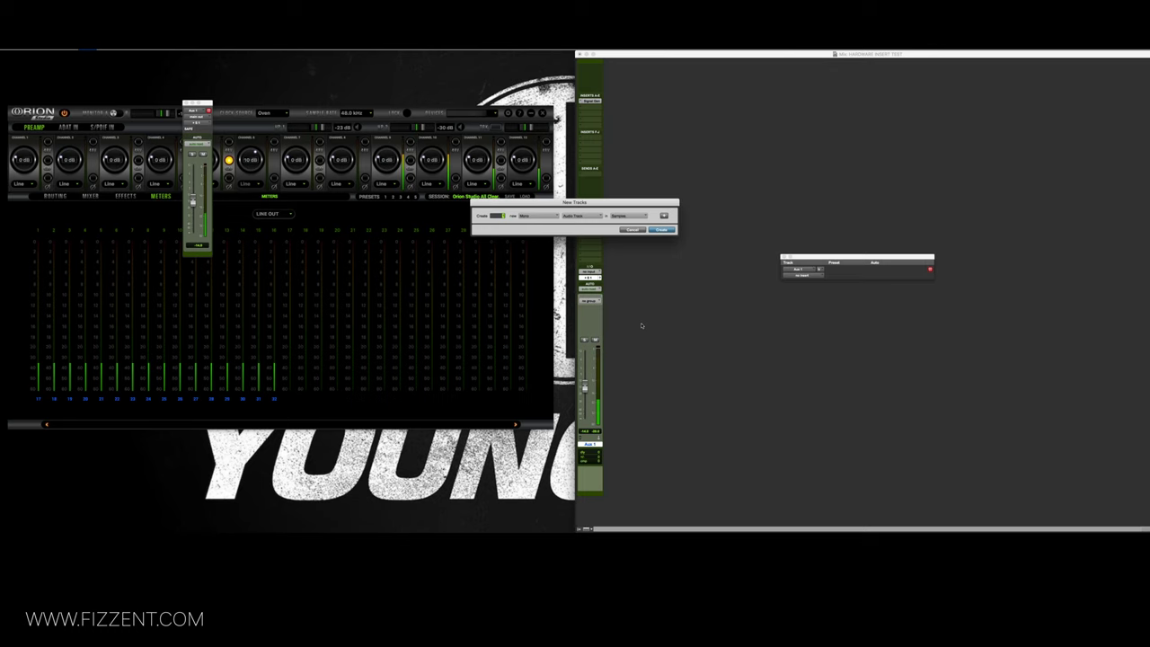
{"action": "key", "text": "super+Down"}
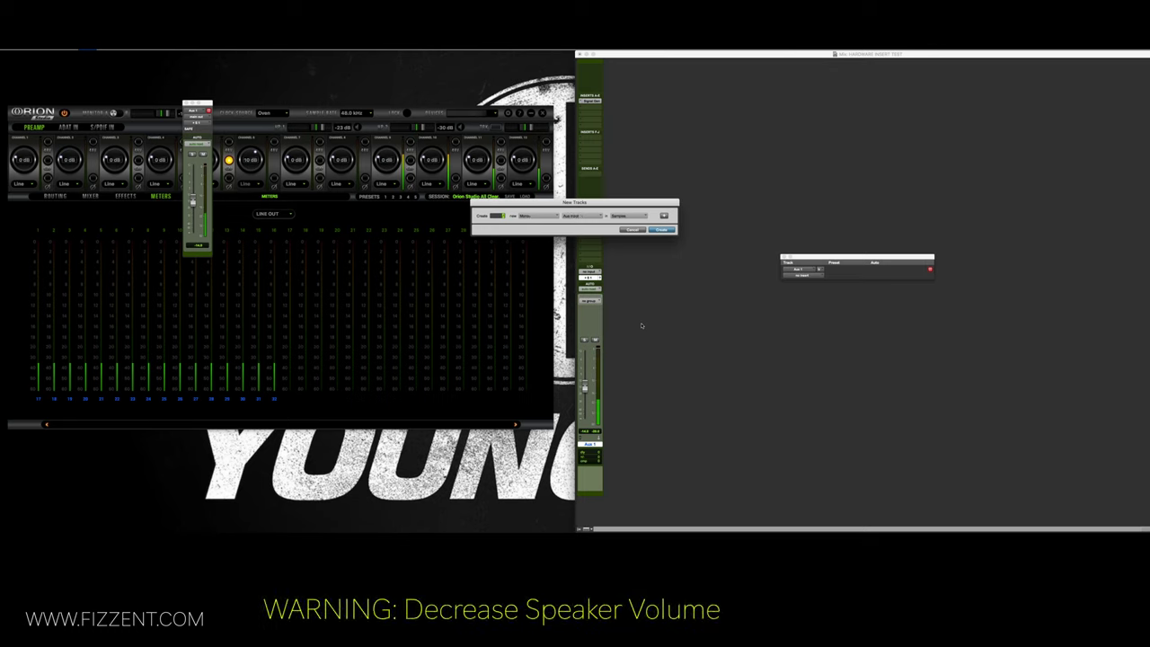
{"action": "key", "text": "Return"}
Step: Set Aux 2's input to the stereo interface path 9-10 and Aux 3's input to the stereo path 11-12
{"action": "left_click", "coordinate": [617, 271]}
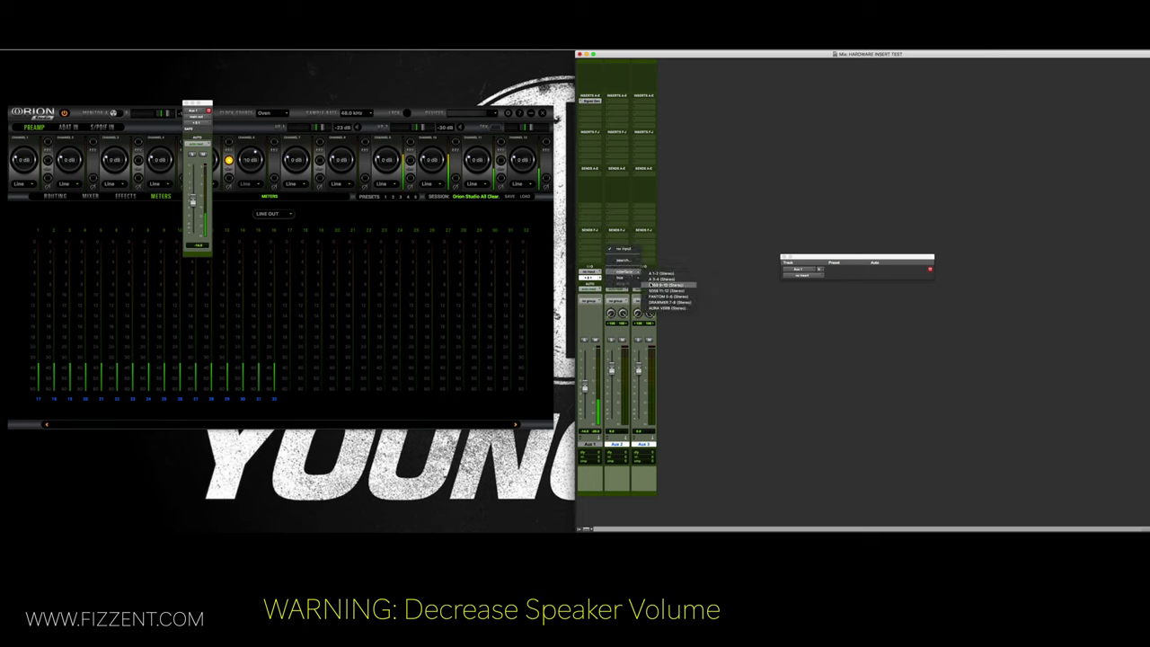
{"action": "left_click", "coordinate": [649, 283]}
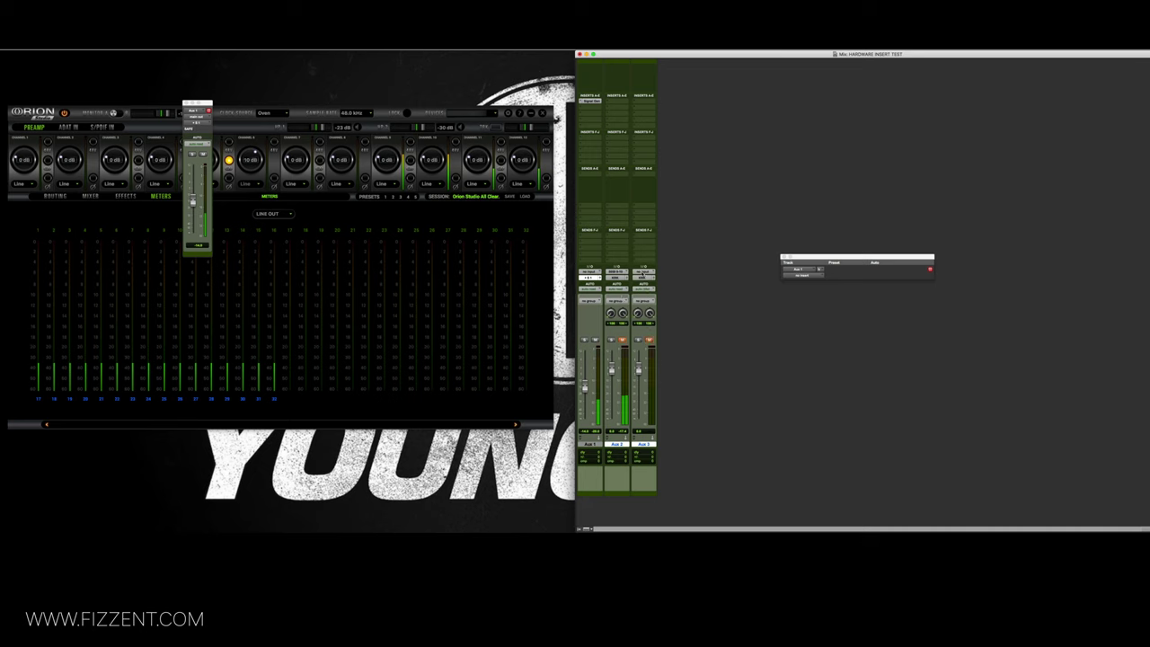
{"action": "left_click", "coordinate": [644, 271]}
{"action": "mouse_move", "coordinate": [647, 277]}
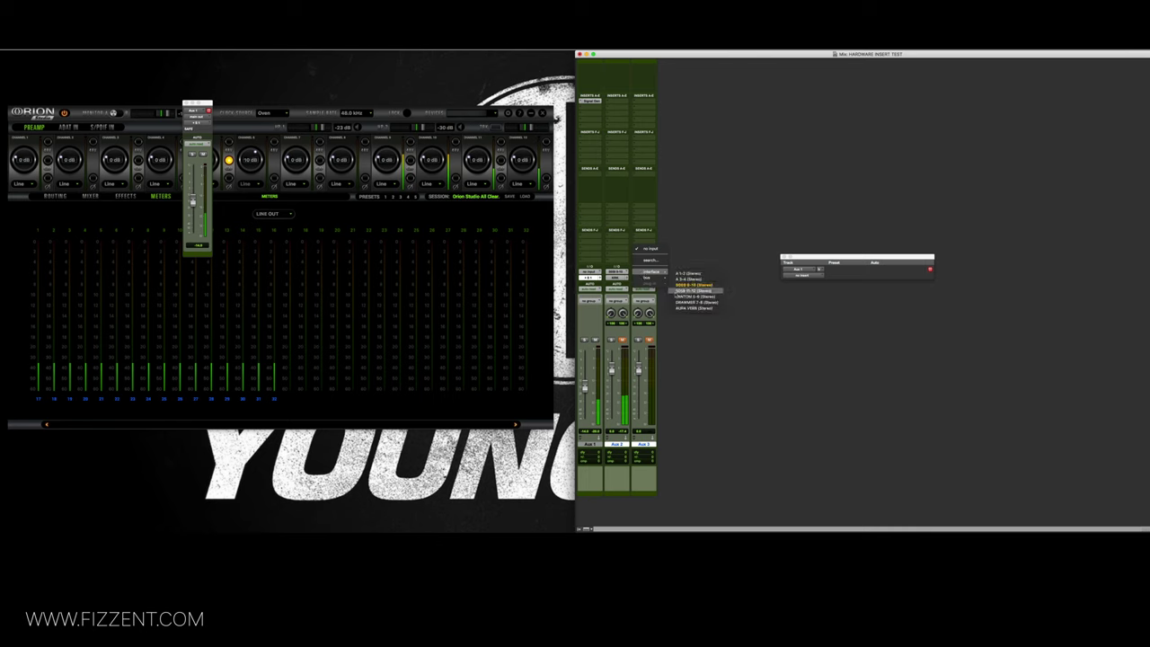
{"action": "left_click", "coordinate": [679, 290]}
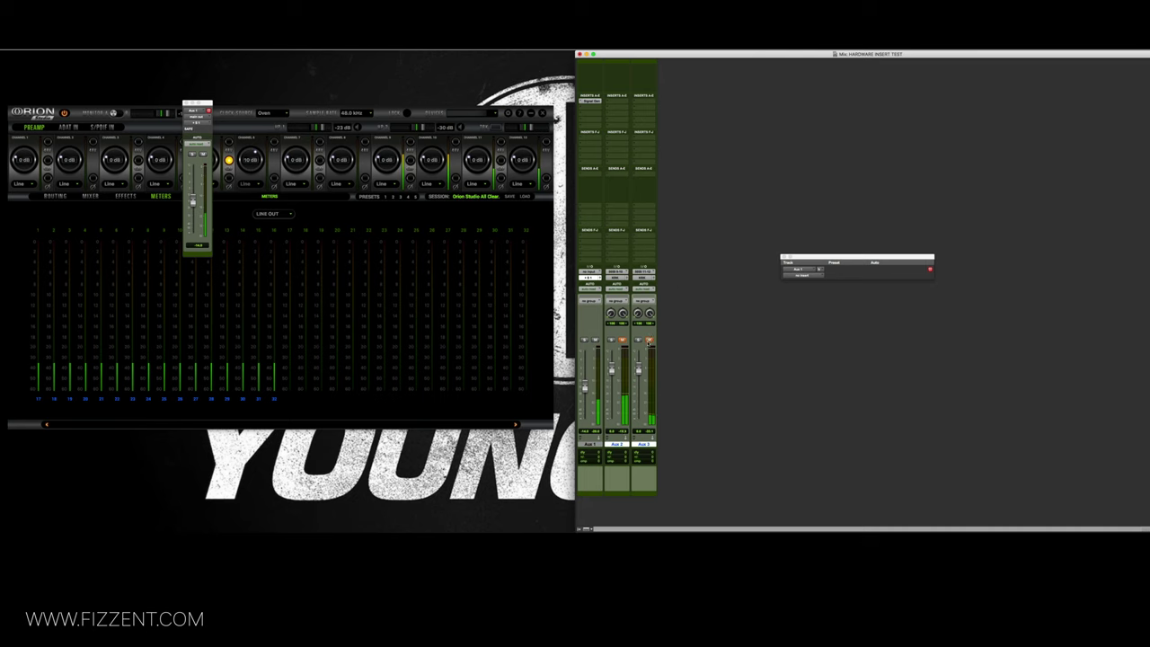
Step: Set the outputs of Aux 1 and Aux 2 to no output
{"action": "left_click", "coordinate": [596, 278]}
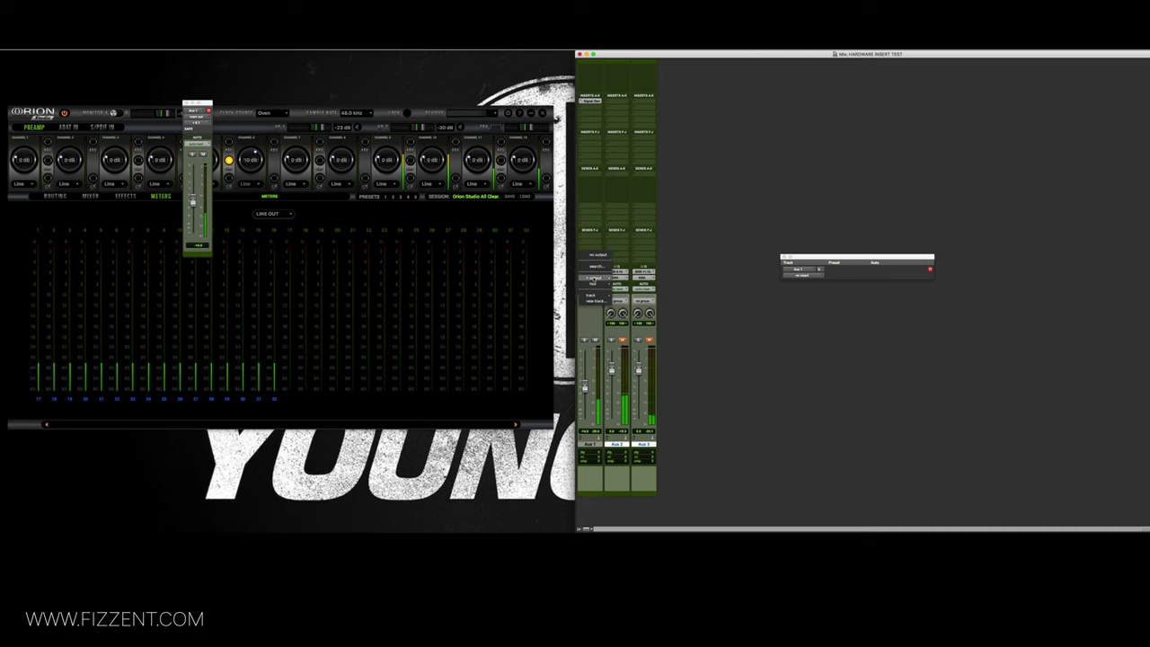
{"action": "left_click", "coordinate": [600, 258]}
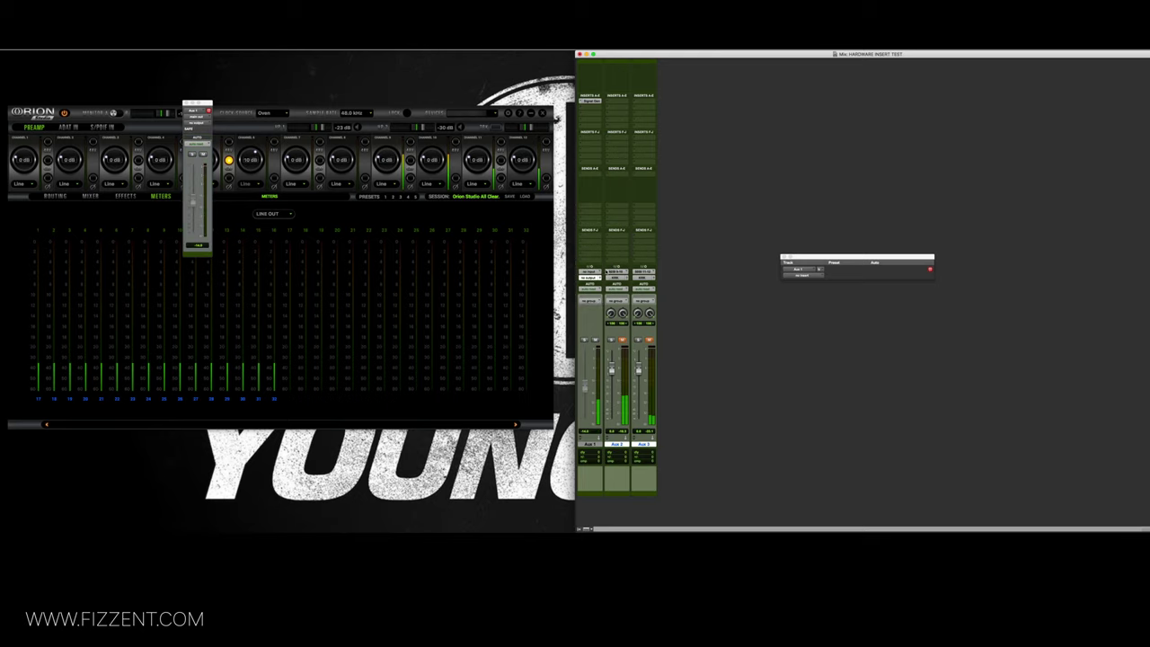
{"action": "left_click", "coordinate": [617, 277]}
{"action": "left_click", "coordinate": [620, 258]}
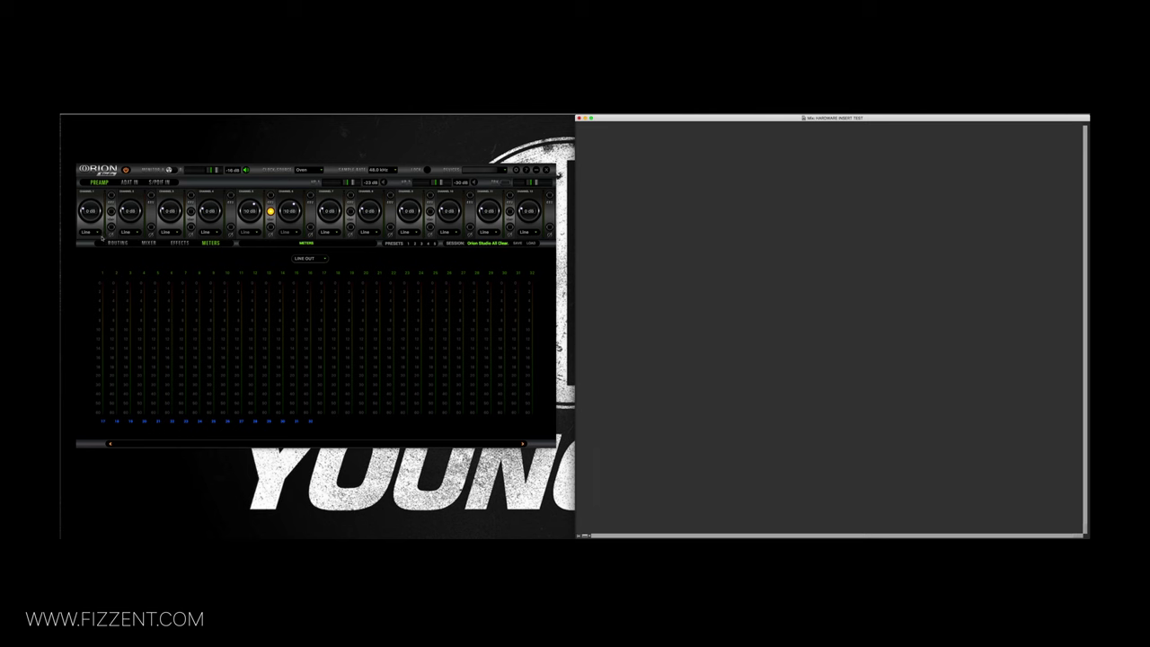
Step: Display the Orion's routing matrix and create a click track in the Pro Tools session
{"action": "left_click", "coordinate": [108, 242]}
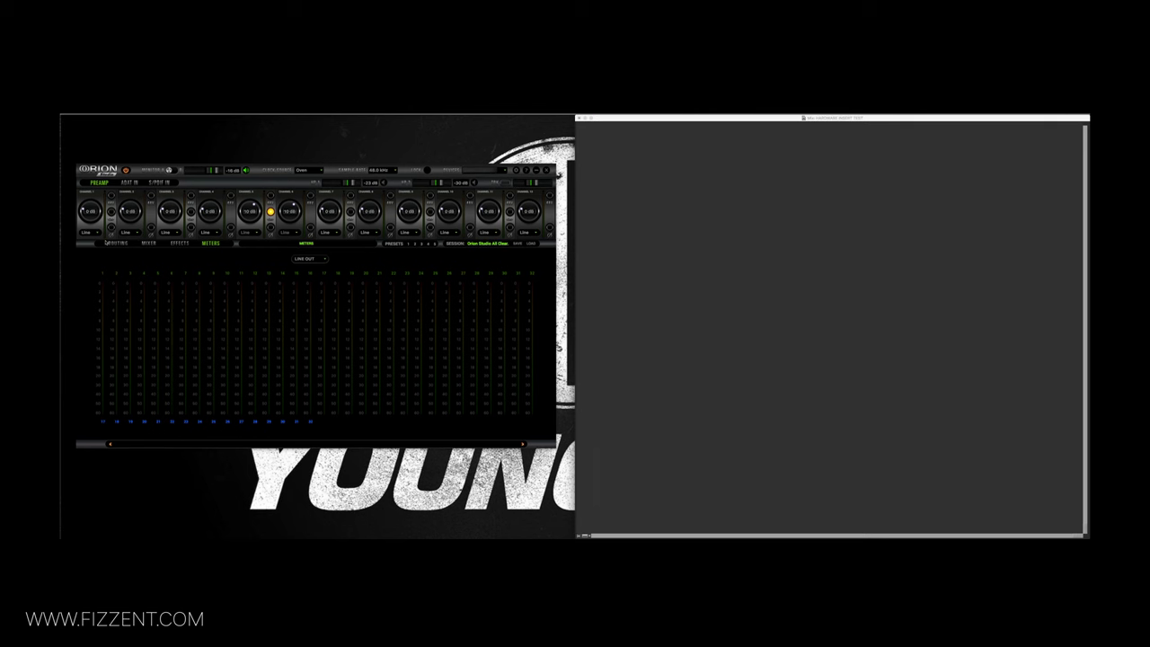
{"action": "left_click", "coordinate": [605, 252]}
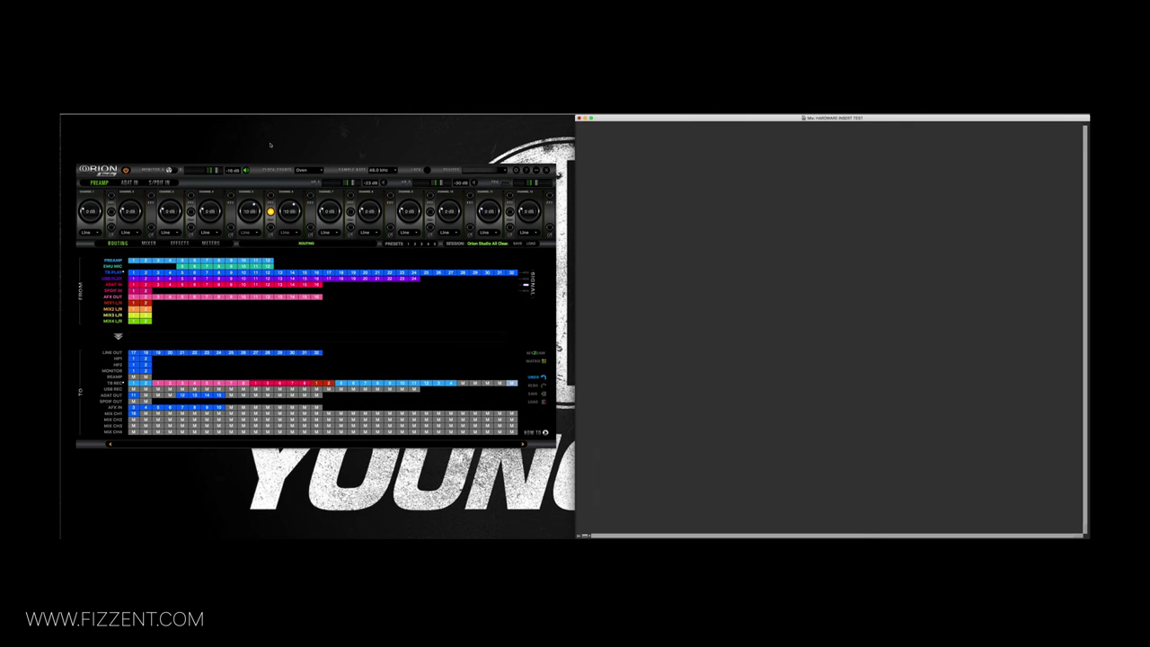
{"action": "left_click", "coordinate": [147, 114]}
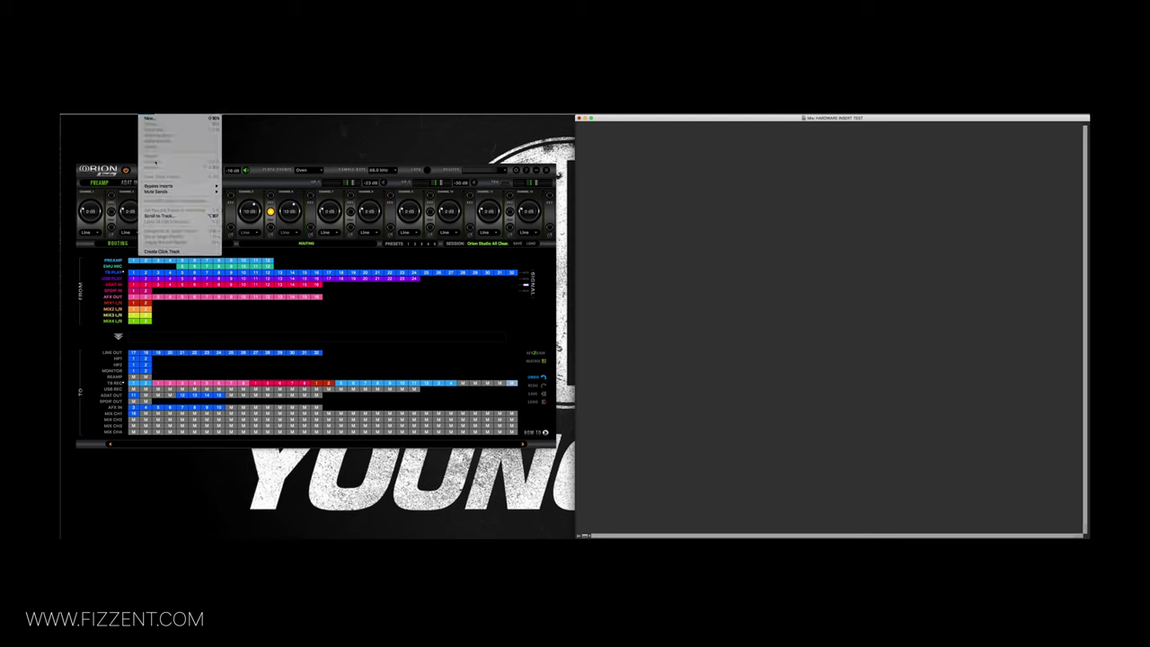
{"action": "left_click", "coordinate": [163, 251]}
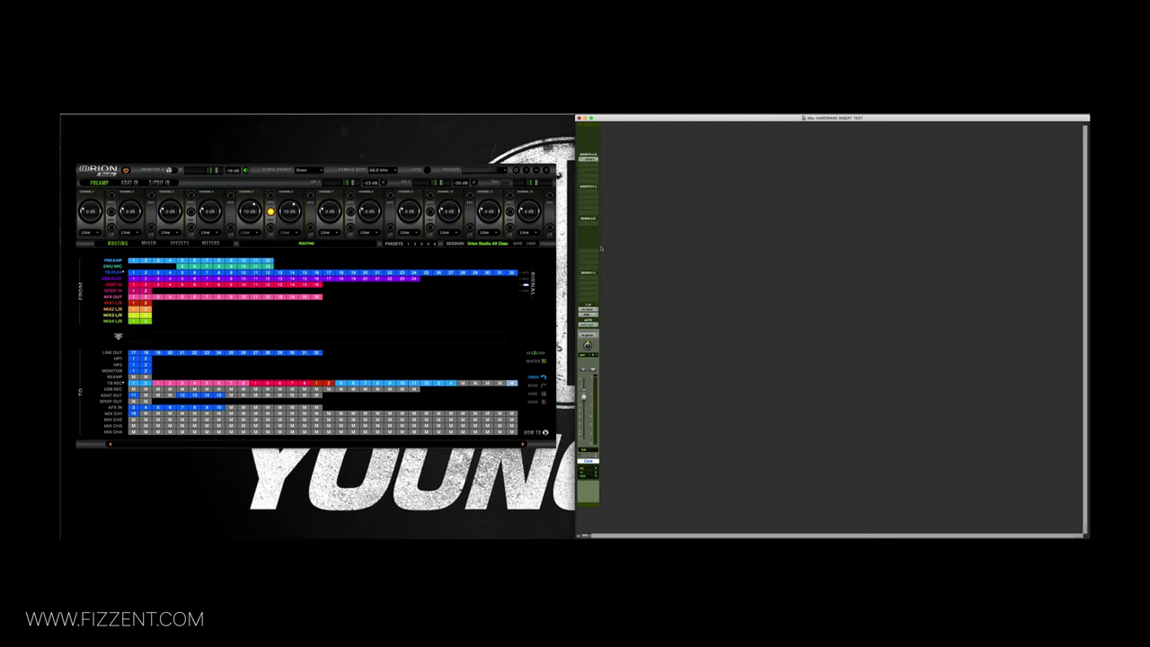
{"action": "left_click", "coordinate": [587, 225]}
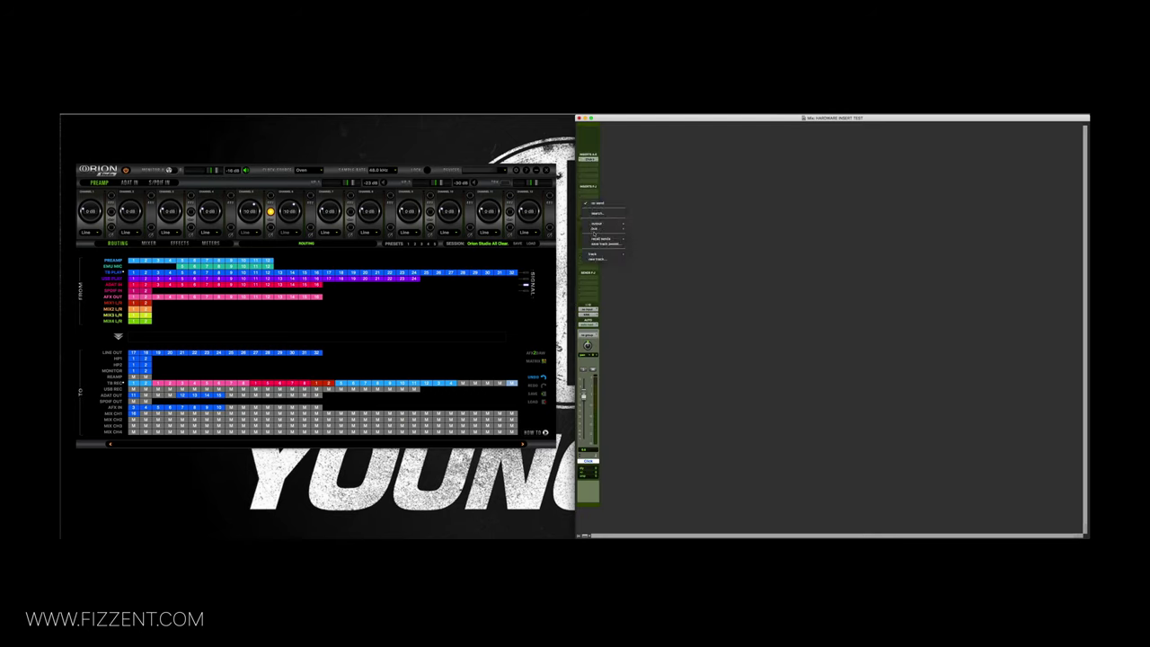
{"action": "mouse_move", "coordinate": [594, 232]}
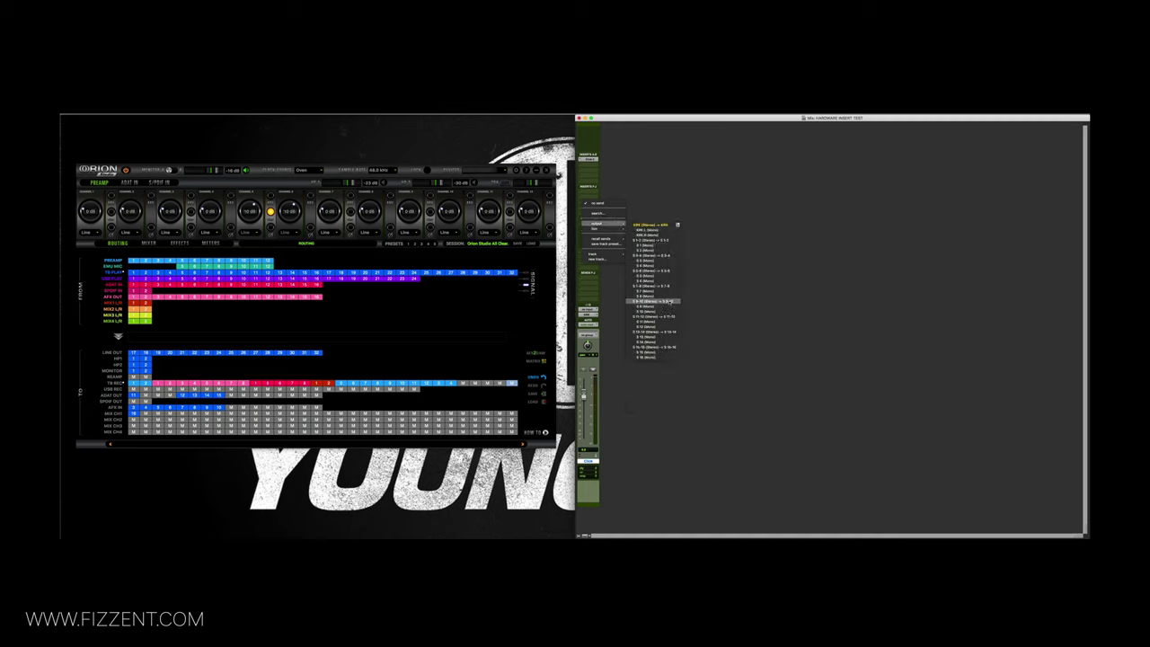
{"action": "left_click", "coordinate": [667, 355]}
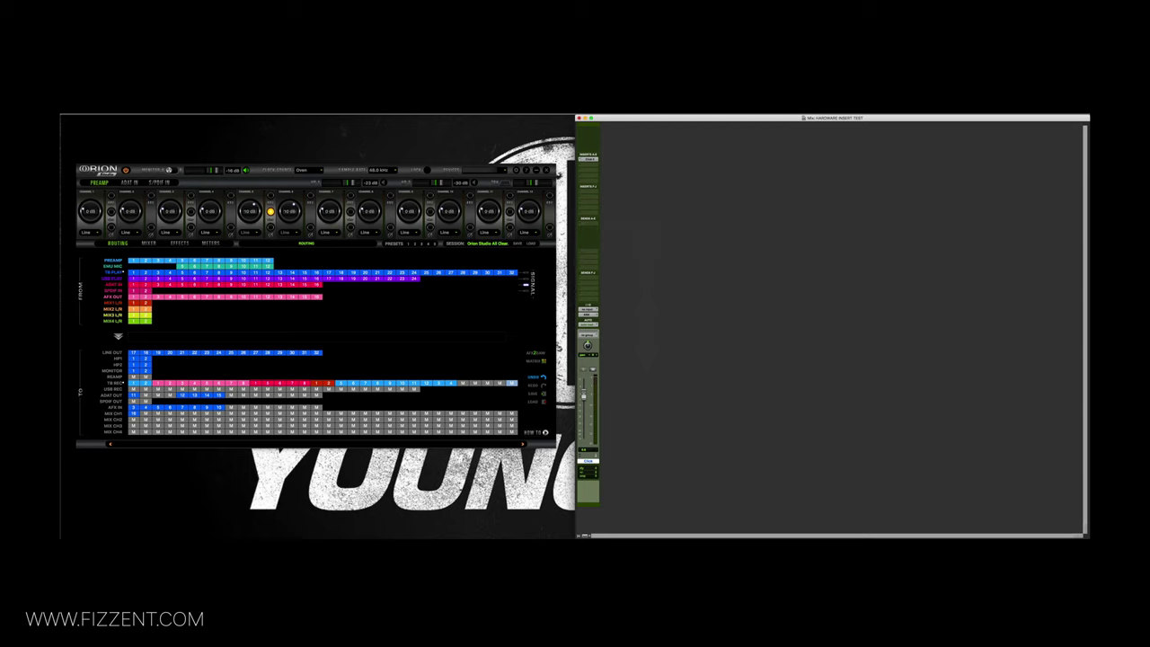
Step: Add a new mono output path named AURA VERB in the I/O Setup
{"action": "left_click", "coordinate": [238, 114]}
{"action": "left_click", "coordinate": [251, 145]}
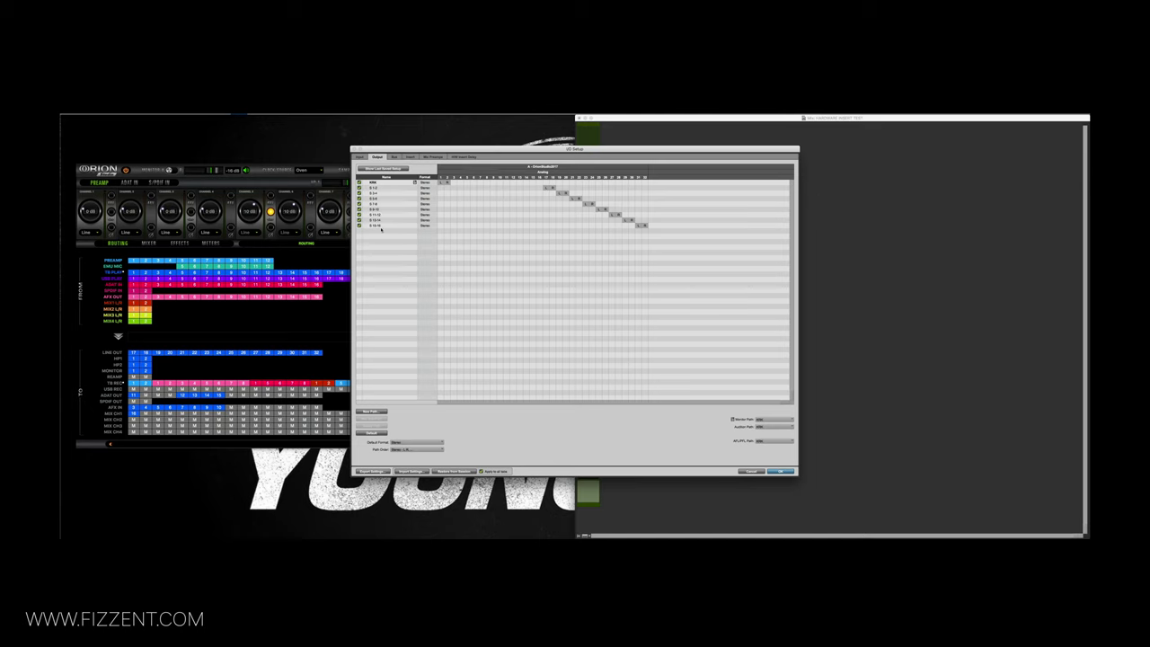
{"action": "left_click", "coordinate": [370, 411]}
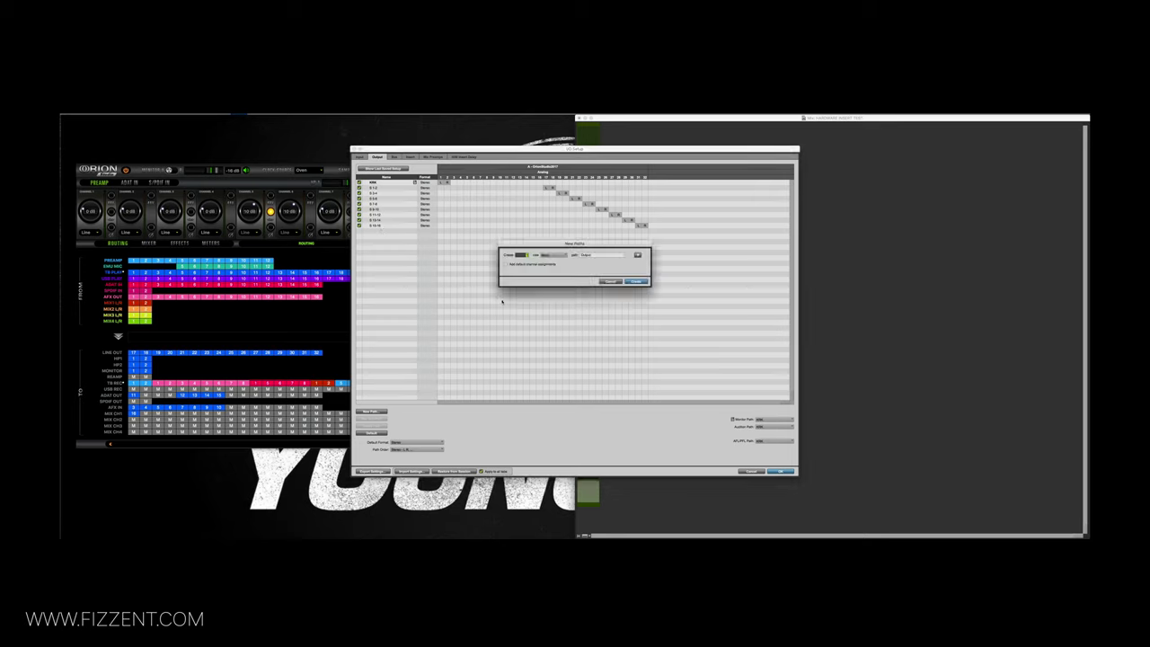
{"action": "double_click", "coordinate": [585, 256]}
{"action": "type", "text": "S"}
{"action": "key", "text": "Return"}
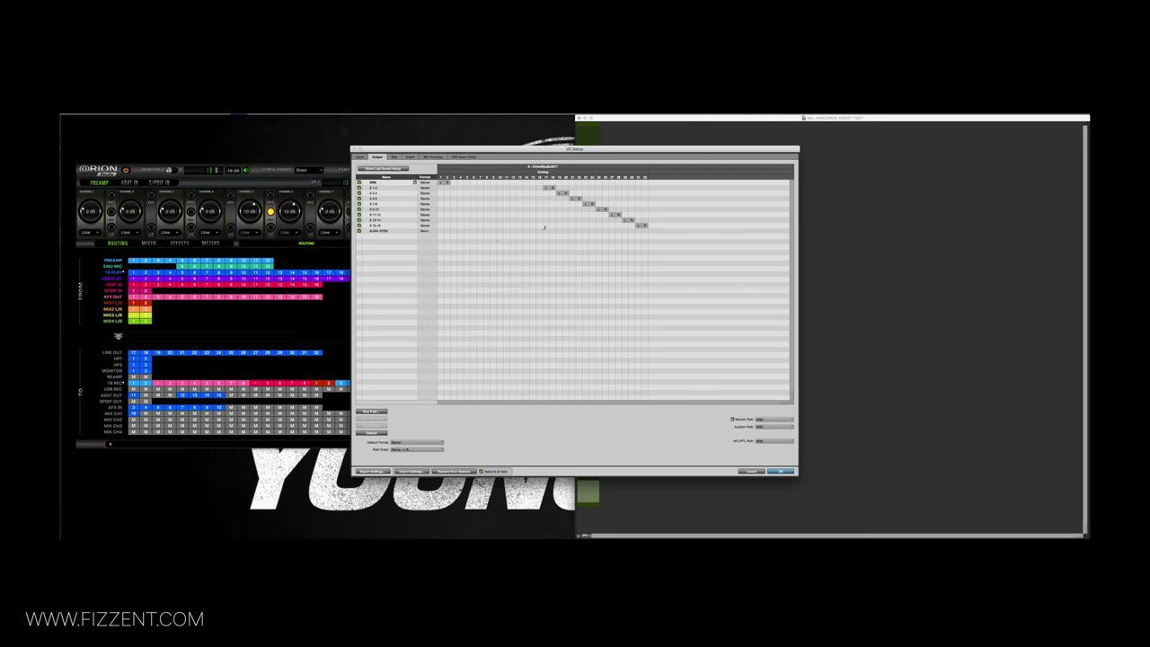
Step: Assign the AURA VERB output path to interface channel 16 and apply the I/O Setup
{"action": "left_click", "coordinate": [545, 231]}
{"action": "left_click", "coordinate": [541, 232]}
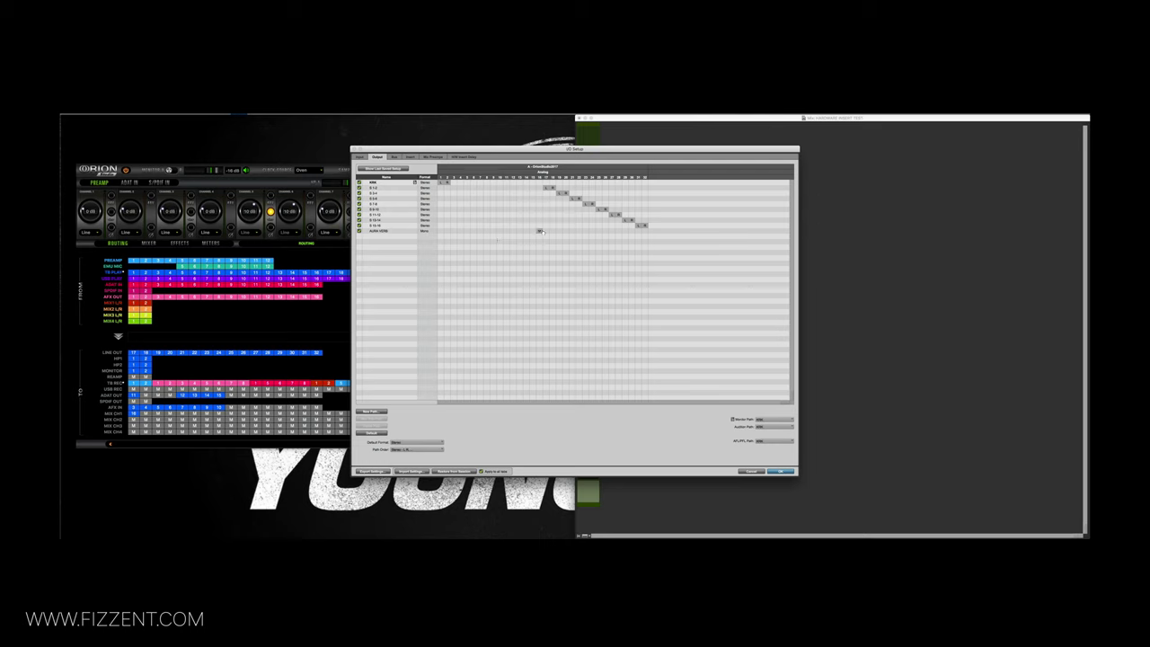
{"action": "left_click", "coordinate": [779, 471]}
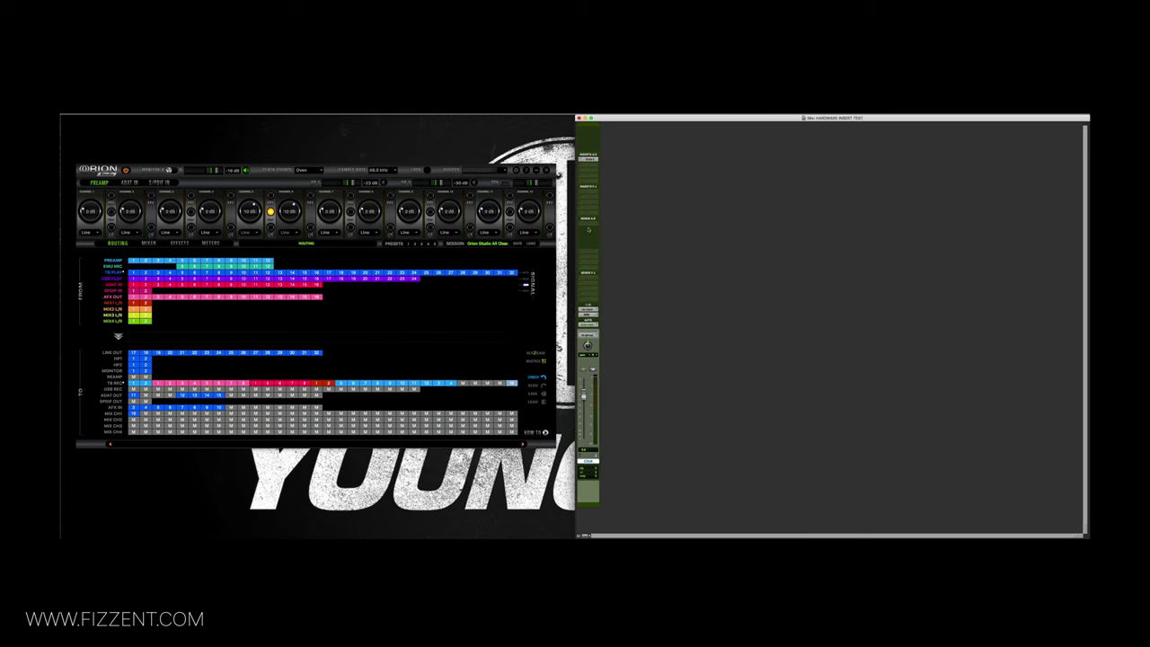
Step: Add a send to the AURA VERB output on the Click track, reset its send level to unity, and close the send window
{"action": "left_click", "coordinate": [588, 229]}
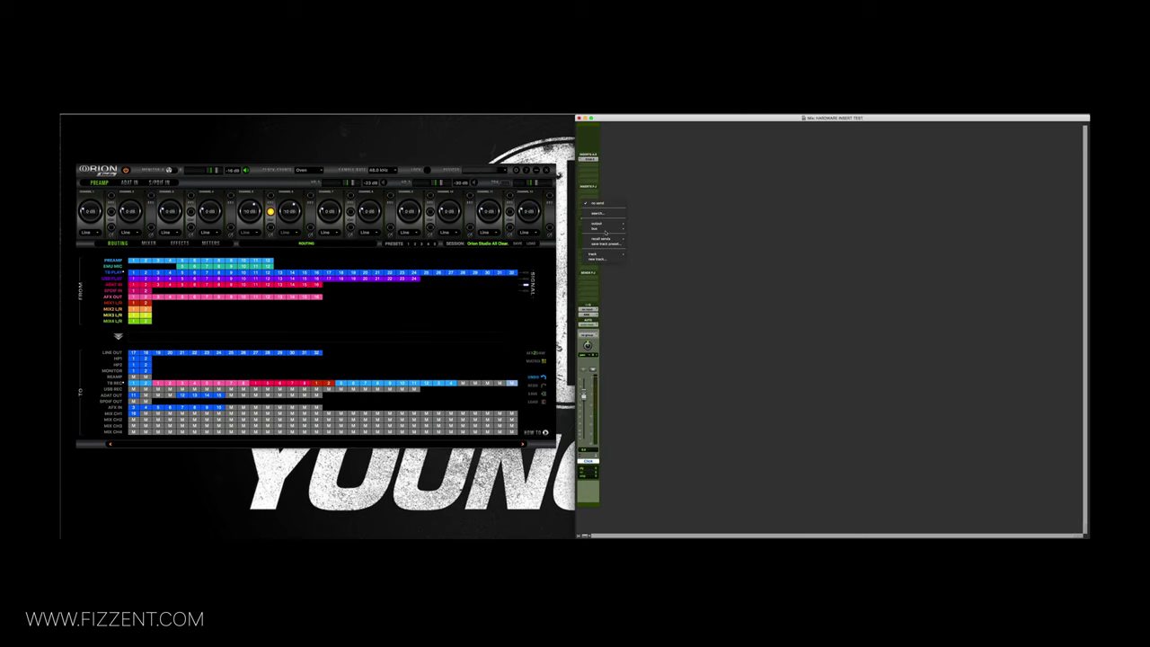
{"action": "mouse_move", "coordinate": [604, 224]}
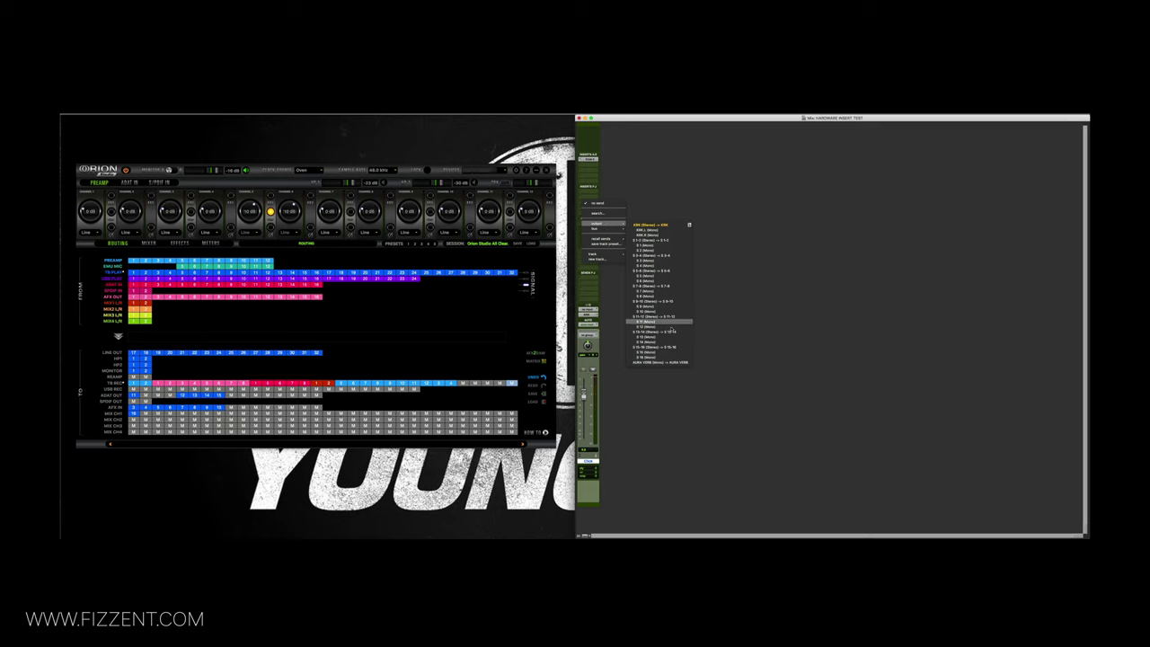
{"action": "left_click", "coordinate": [662, 362]}
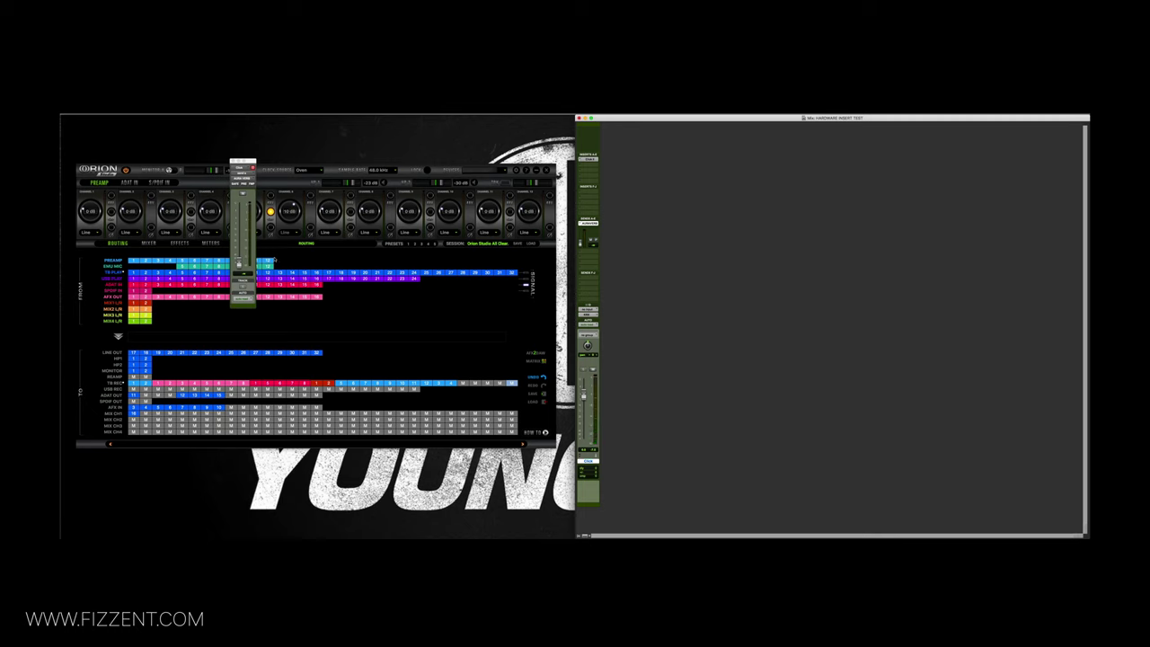
{"action": "left_click", "coordinate": [239, 265], "text": "alt"}
{"action": "left_click", "coordinate": [233, 161]}
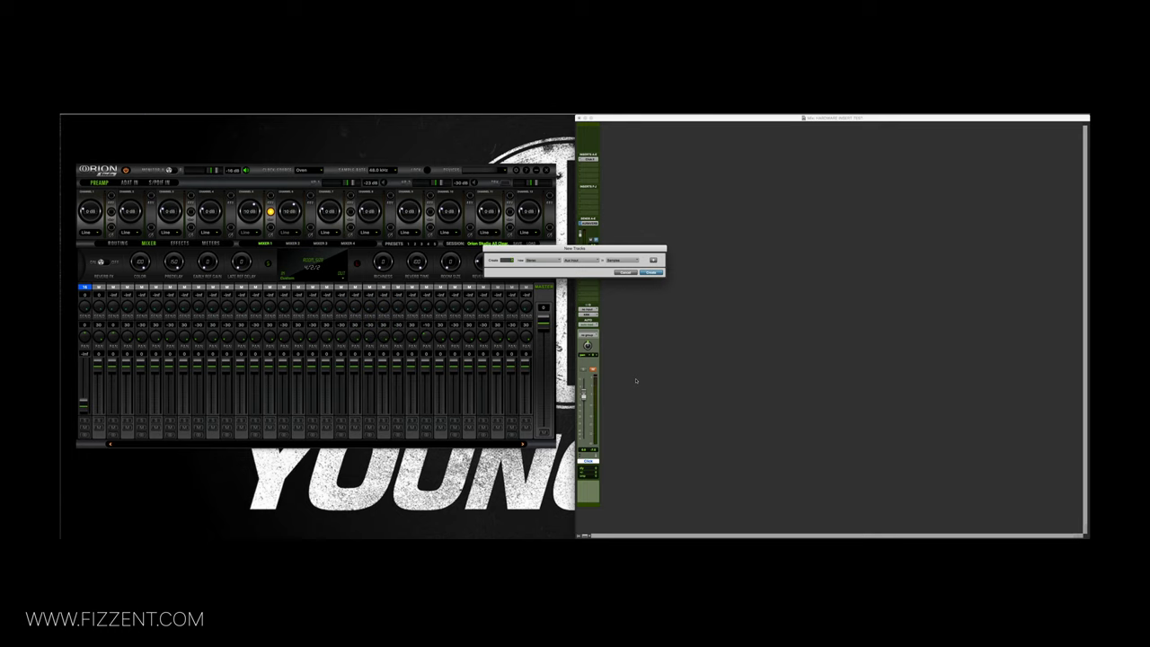
Step: Create a stereo Aux Input track for the reverb return and adjust the first channel's fader in the Orion's Mixer 1
{"action": "key", "text": "Return"}
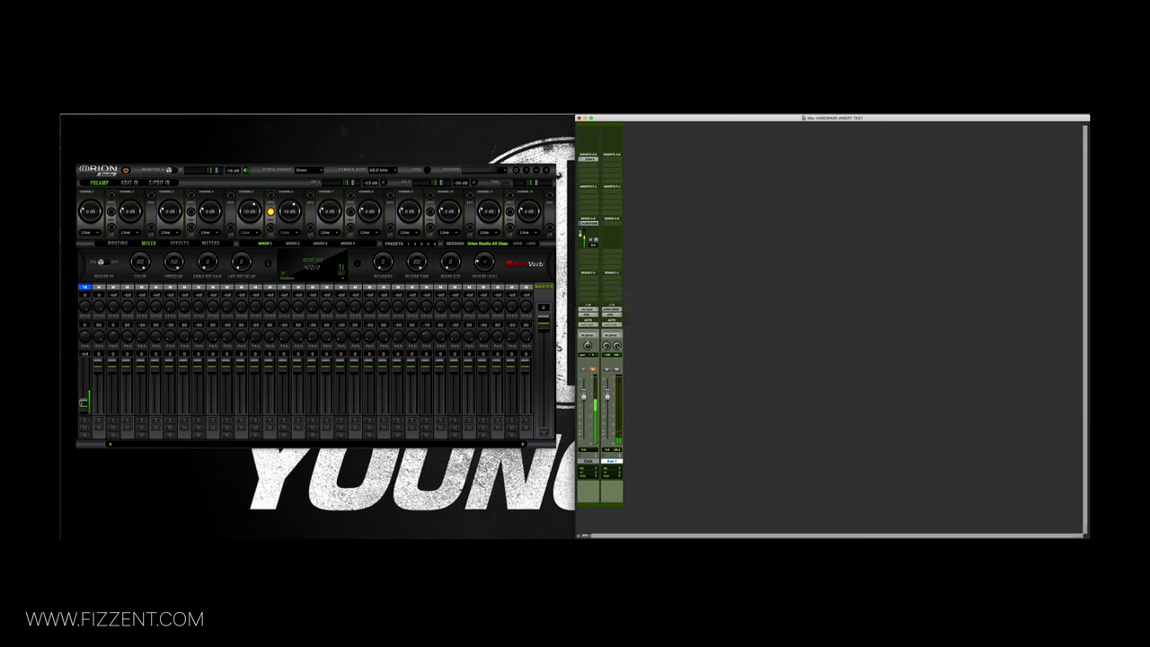
{"action": "mouse_move", "coordinate": [82, 404]}
{"action": "left_mouse_down"}
{"action": "mouse_move", "coordinate": [83, 364]}
{"action": "mouse_move", "coordinate": [81, 410]}
{"action": "left_mouse_up"}
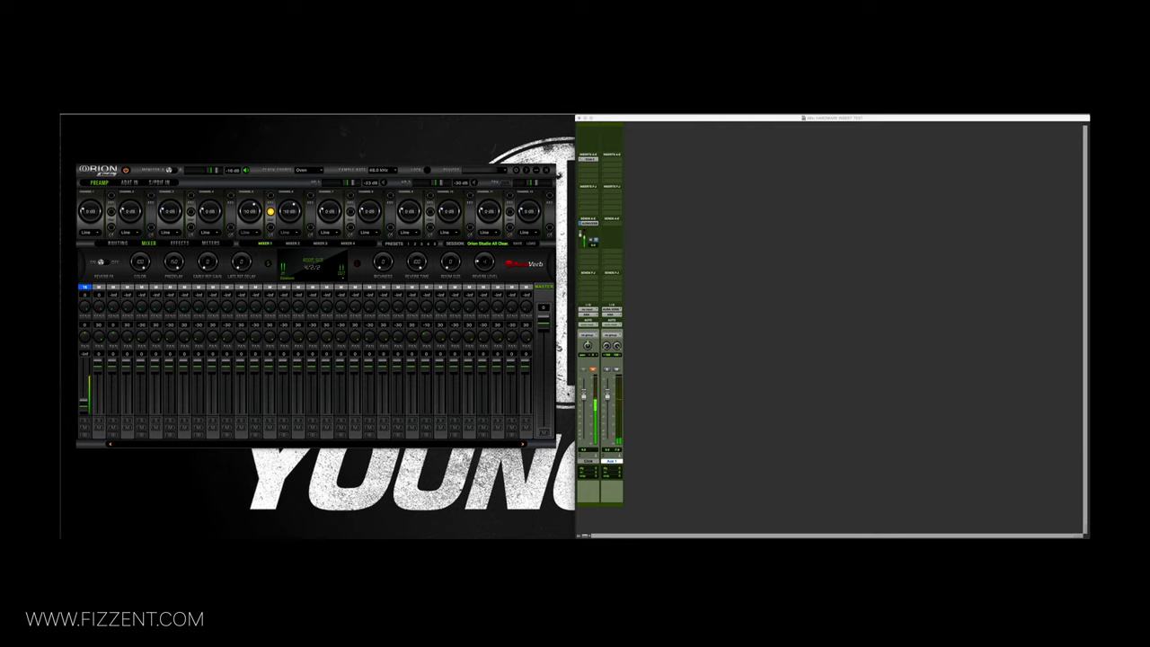